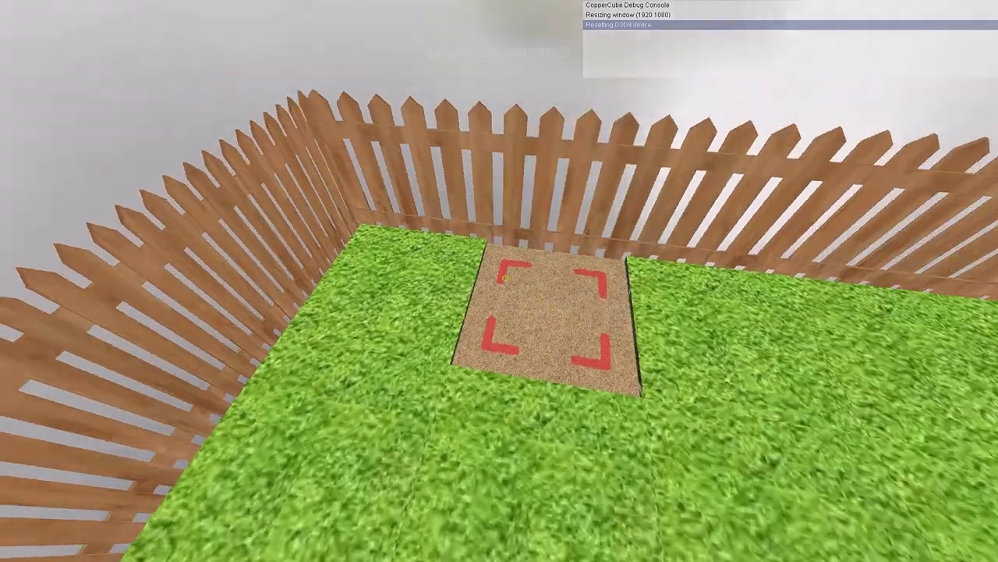
Turn one more grass tile beside the fence into soil and end the test run
click(506, 278)
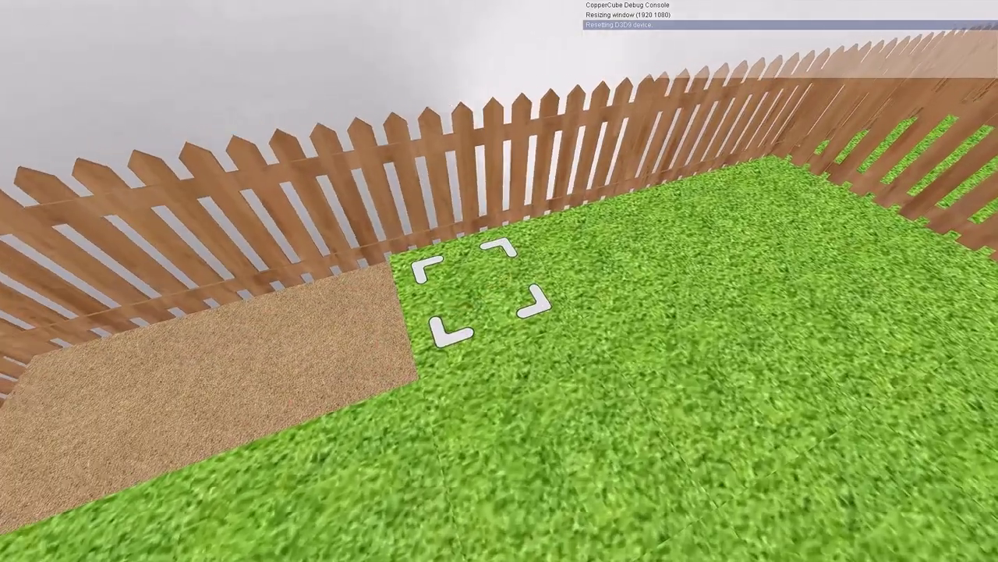
key(Escape)
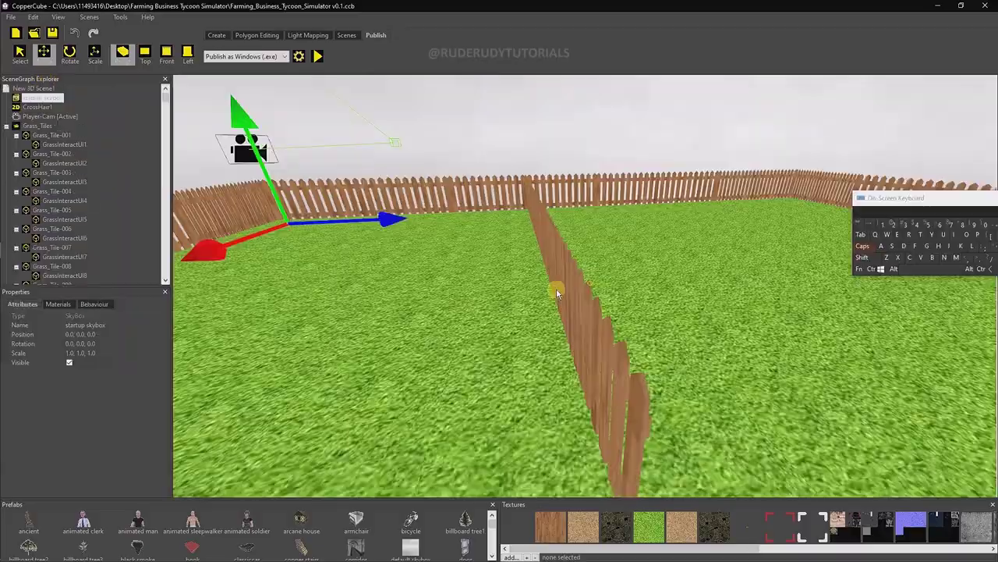
Launch the game test and walk across the grass to the corner of the small fenced plot
right_drag(557, 289, 512, 251)
scroll(522, 262, down, 5)
drag(511, 249, 520, 274)
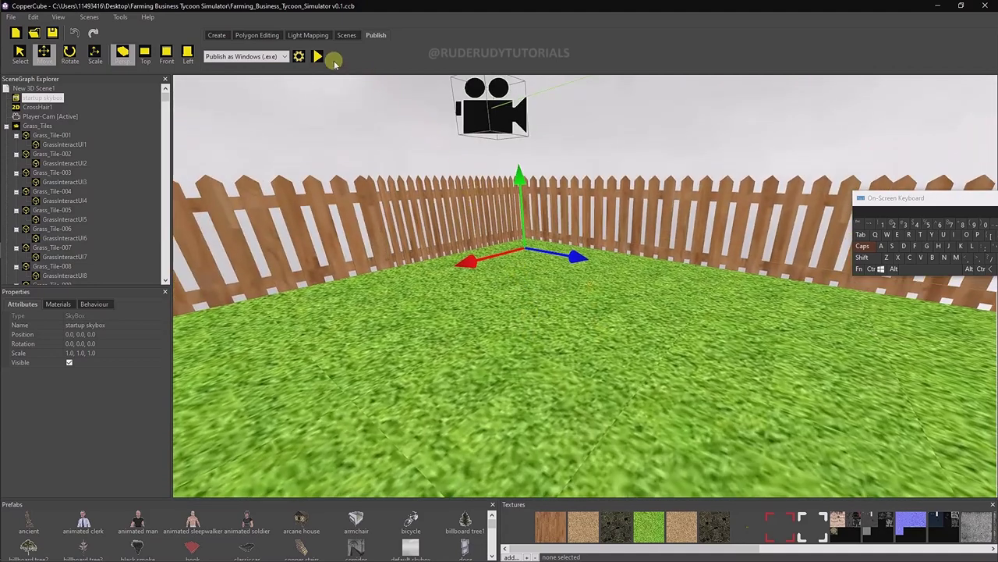
key(F5)
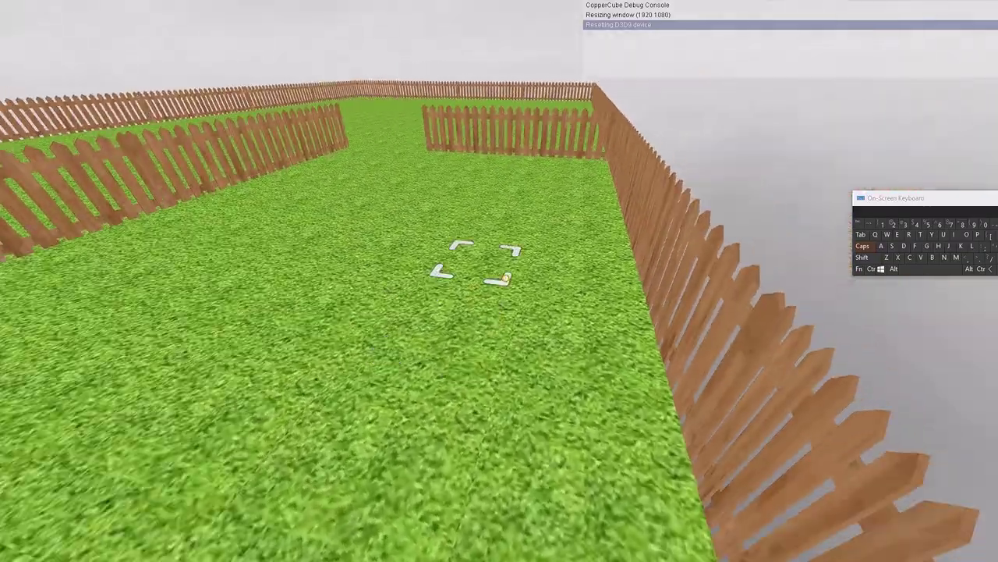
key(w)
key(Left)
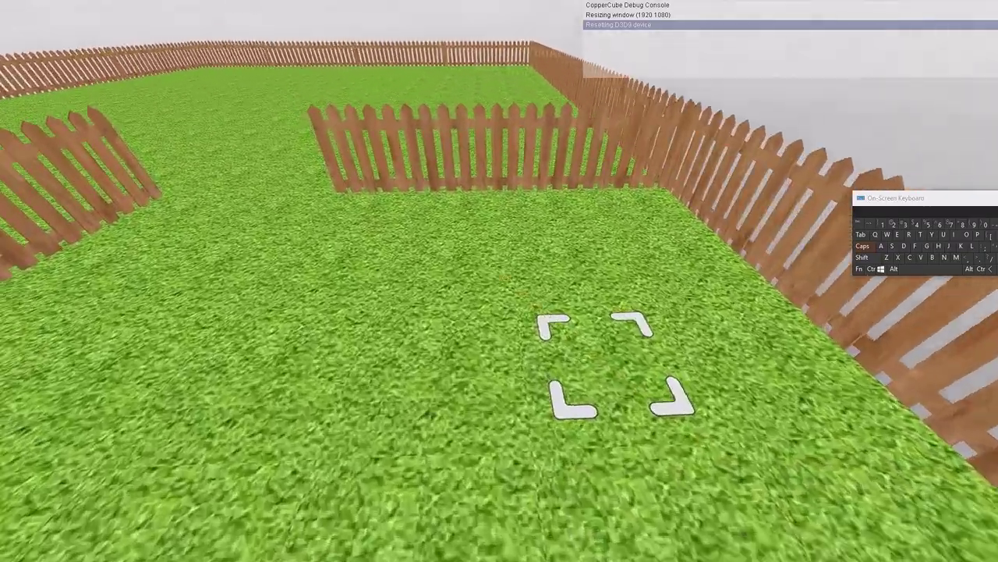
key(Right)
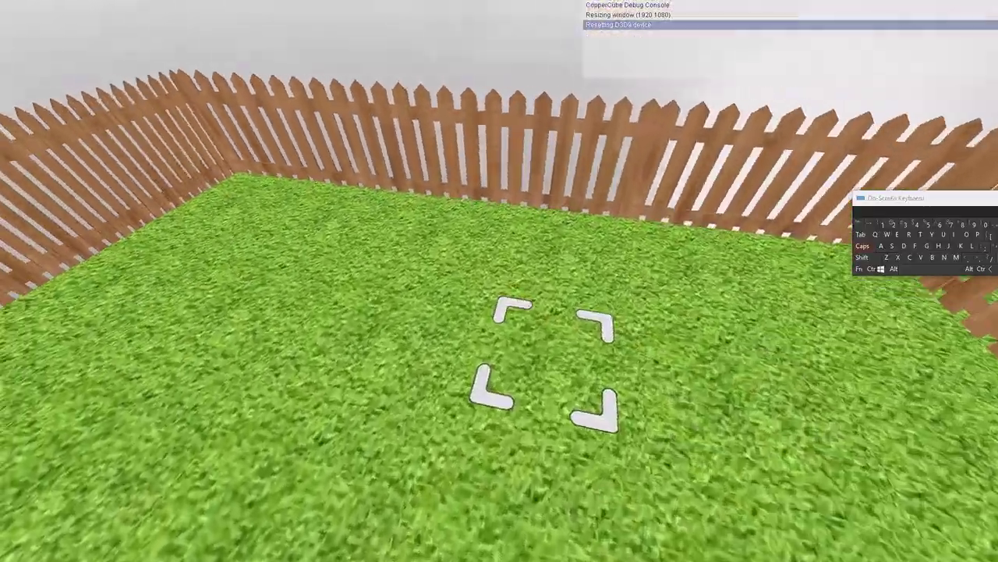
key(w)
Turn the row of grass tiles along the plot's outer fence into soil, starting from the corner
click(506, 278)
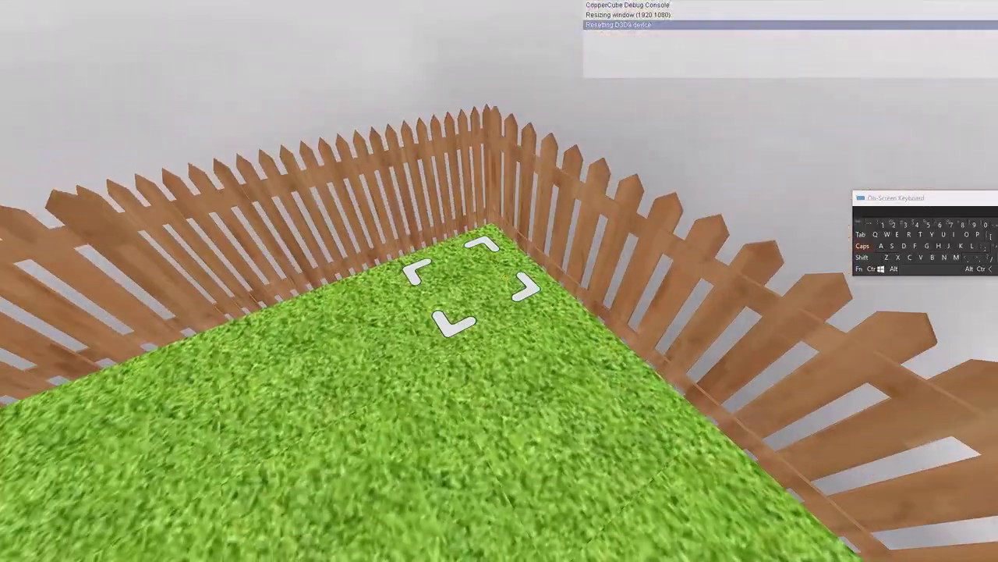
click(505, 278)
click(506, 279)
click(506, 279)
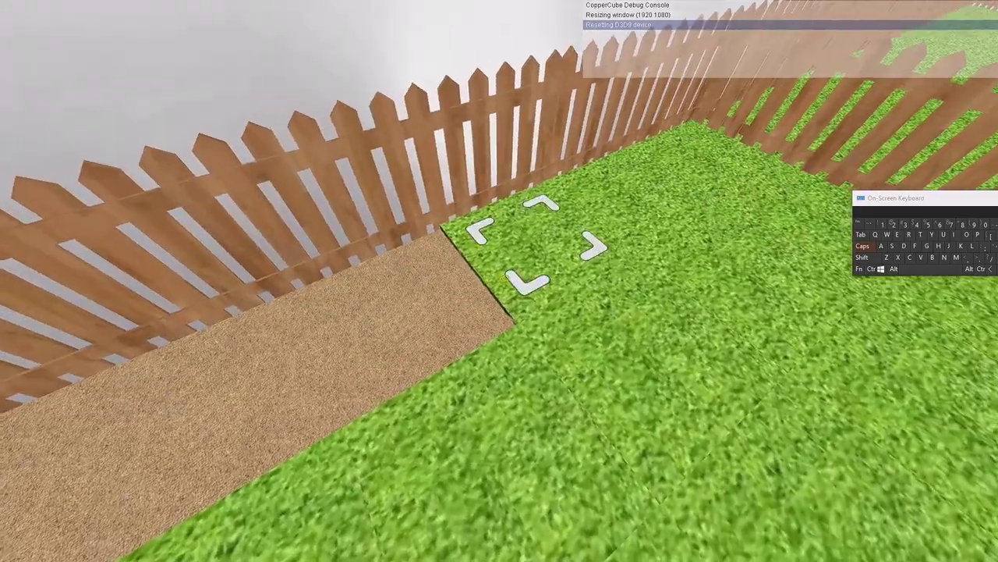
click(506, 277)
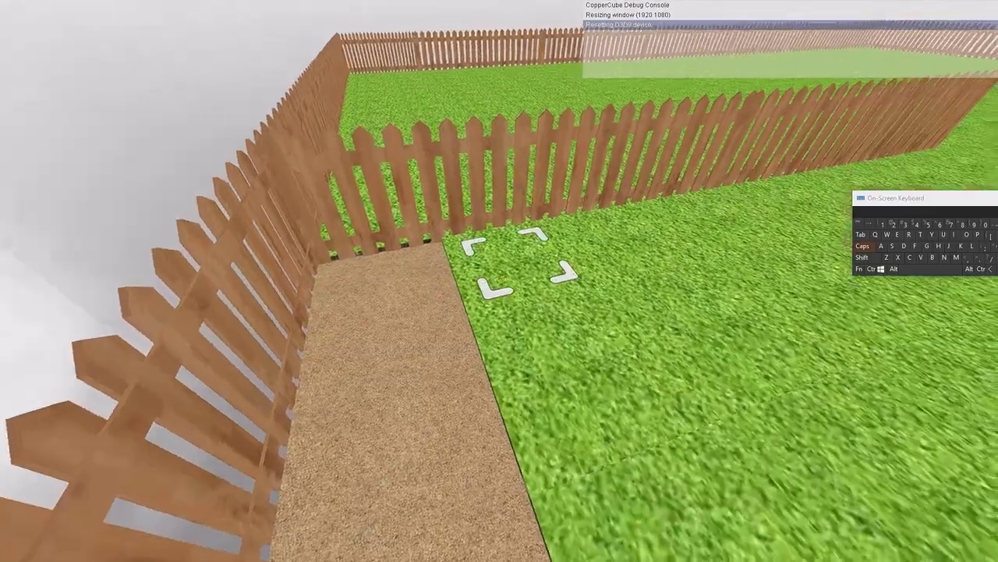
Continue the soil strip by converting the grass tiles along the plot's inner dividing fence
click(504, 279)
click(504, 279)
click(504, 279)
click(504, 279)
click(504, 280)
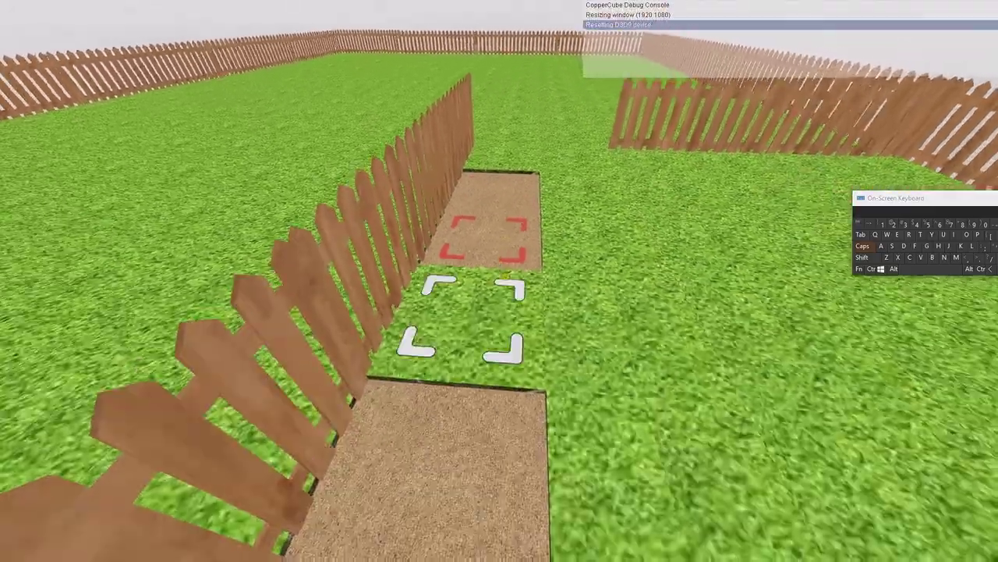
Convert the skipped grass tile by the dividing fence and extend the soil across the plot's open entrance
click(506, 276)
click(506, 276)
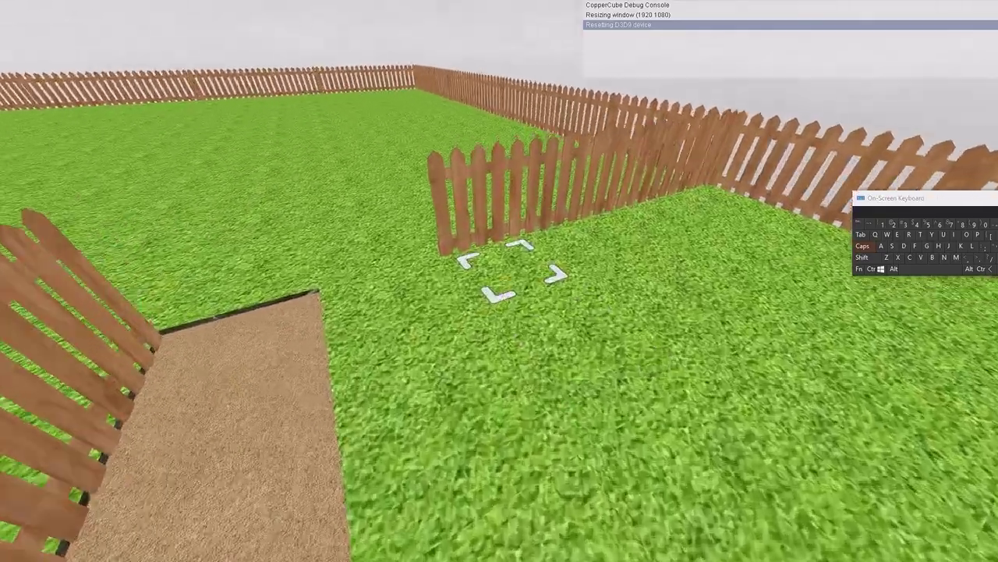
click(499, 282)
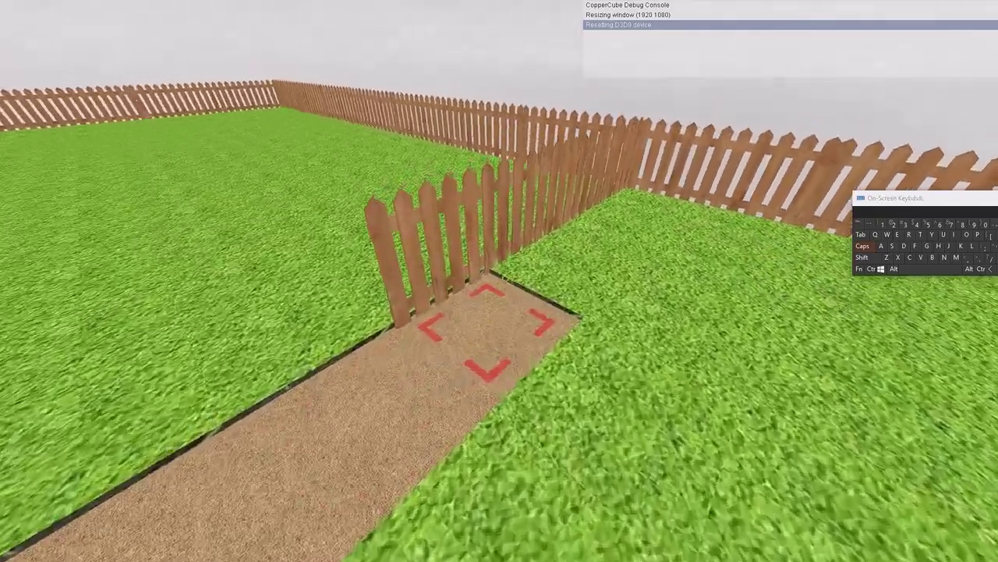
click(505, 277)
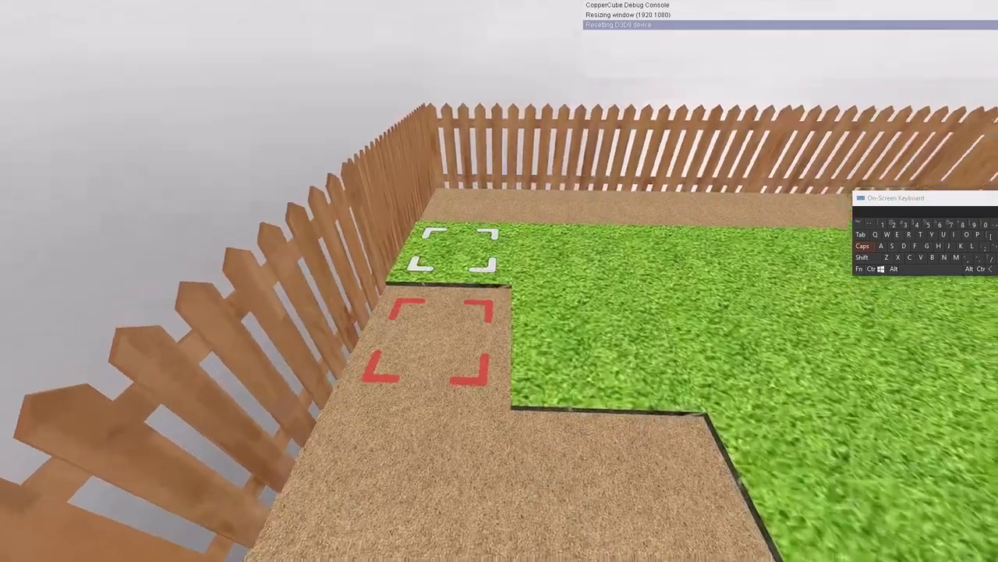
Widen the soil border by converting the second row of grass tiles along the outer fence
click(504, 278)
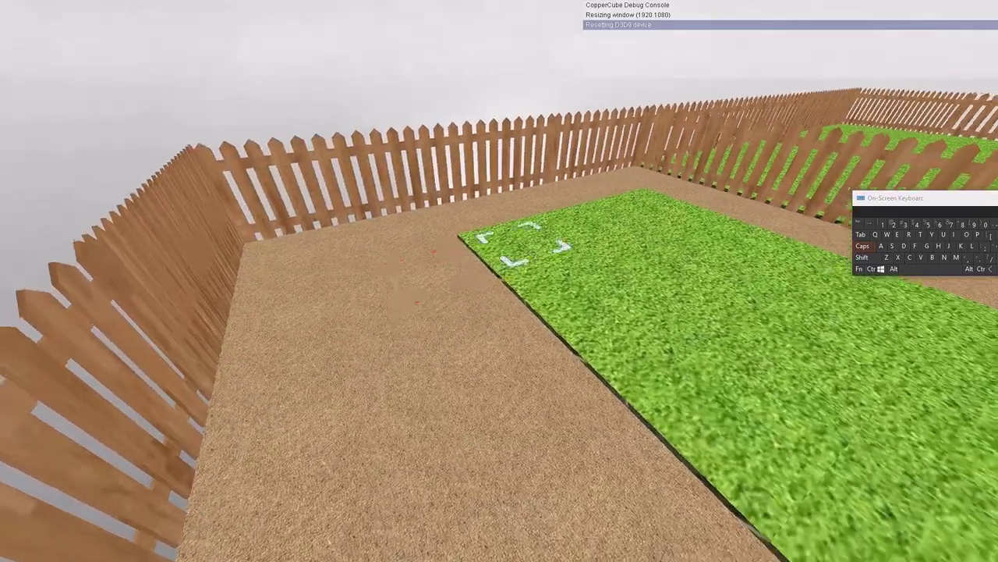
key(w)
click(504, 279)
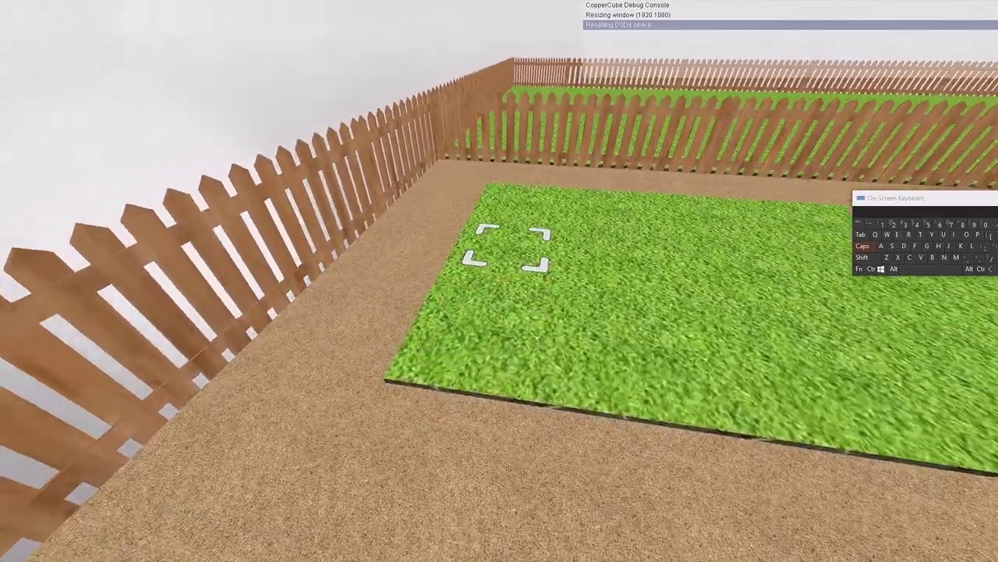
key(w)
click(504, 278)
click(504, 278)
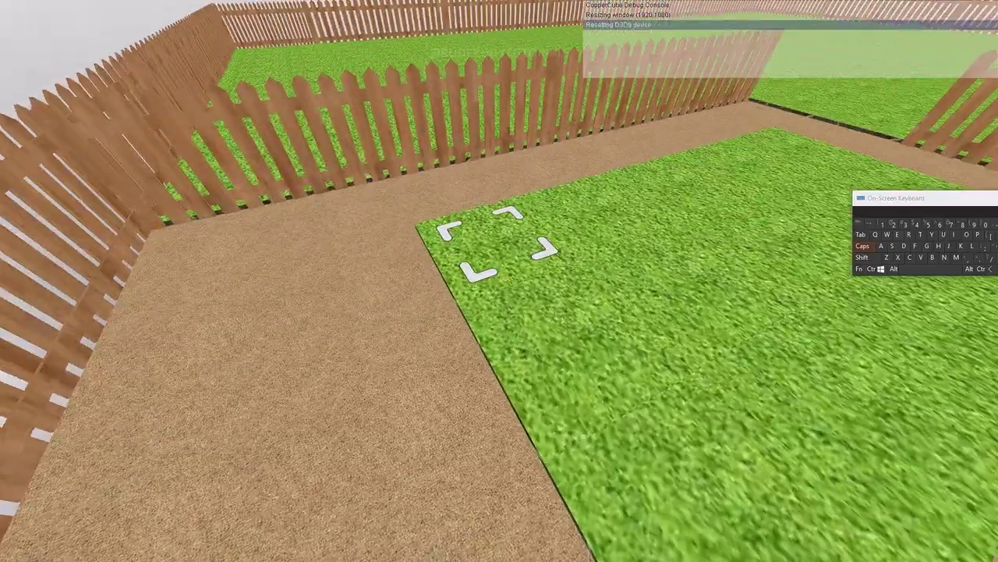
click(502, 279)
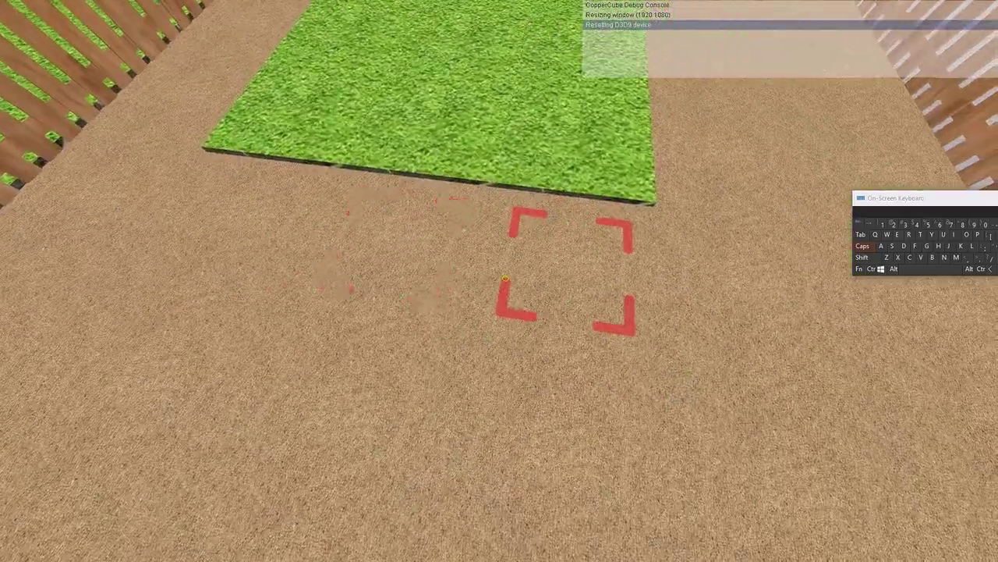
Convert further rows of the central grass patch into soil, working inward from its edge
key(a)
click(504, 278)
key(w)
click(505, 278)
click(506, 278)
key(w)
click(506, 279)
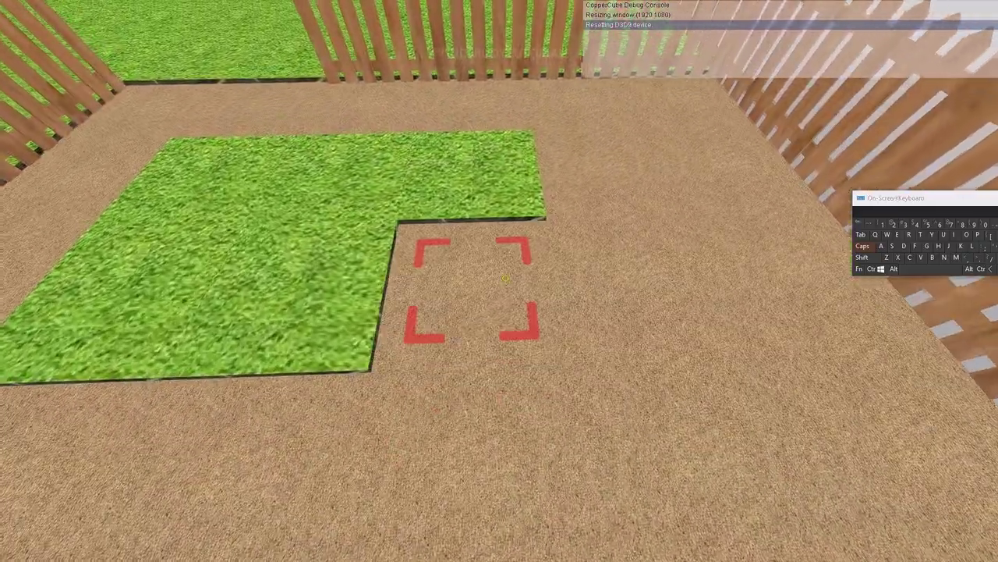
Convert the last grass tiles inside the fenced plot, look over the bare soil and end the test run
key(a)
click(505, 278)
key(w)
click(506, 279)
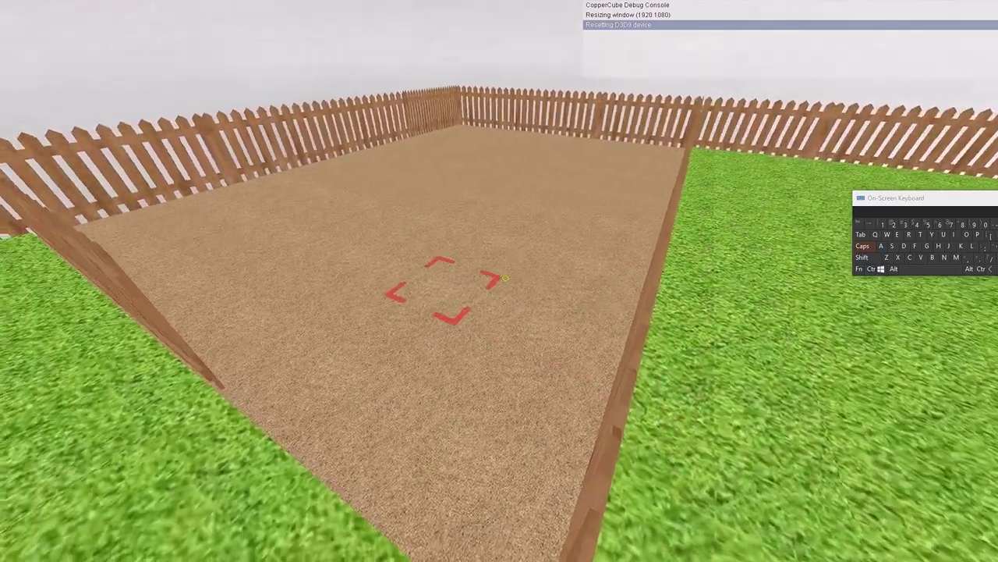
key(w)
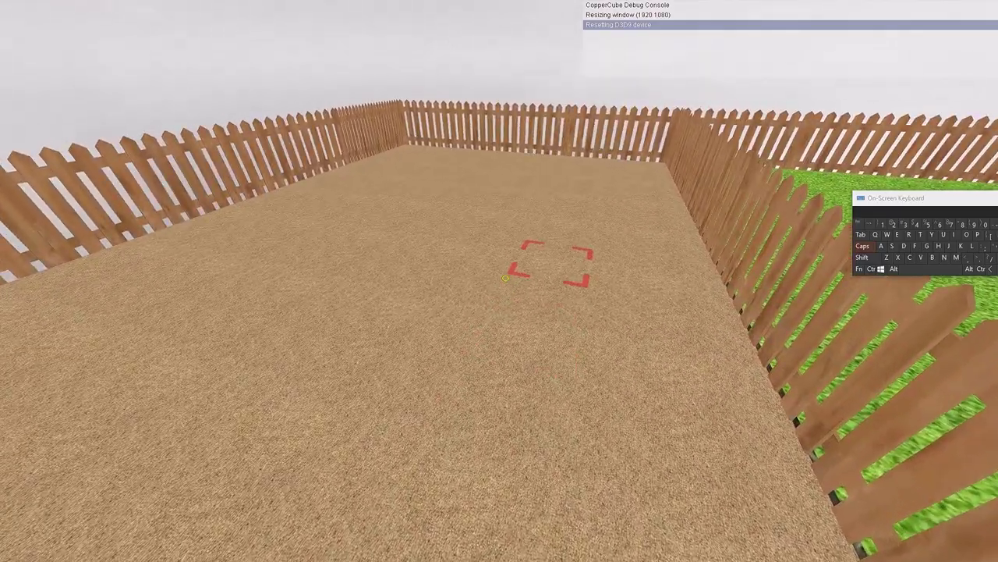
key(Escape)
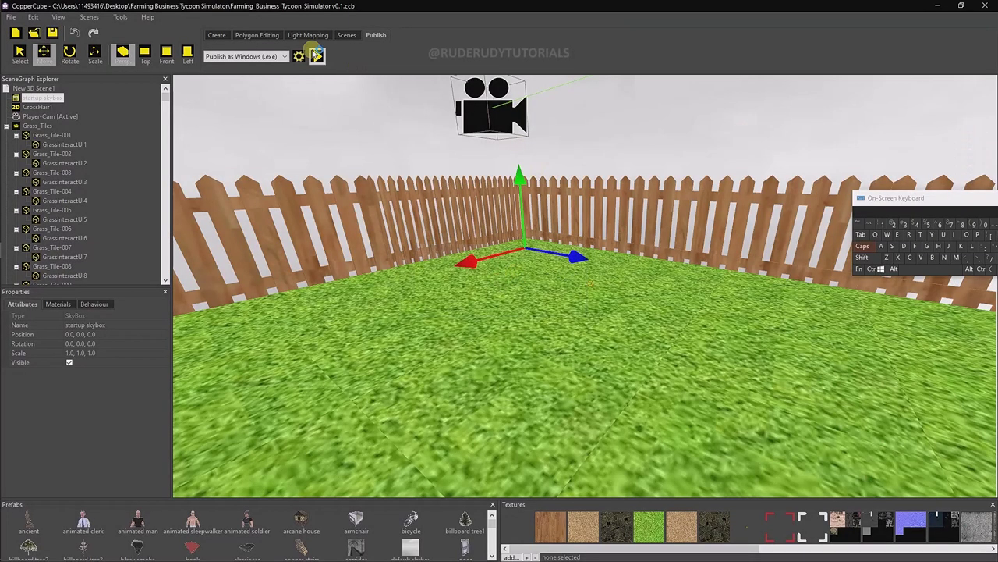
Run the game again and, from a high viewpoint, turn the grass tiles along the short inner fence into soil
click(316, 54)
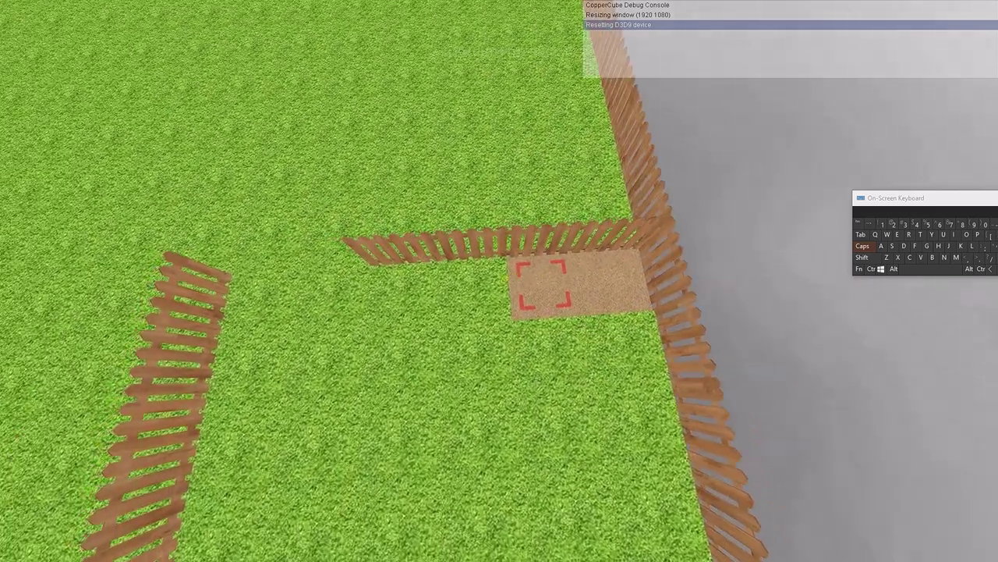
key(a)
click(505, 278)
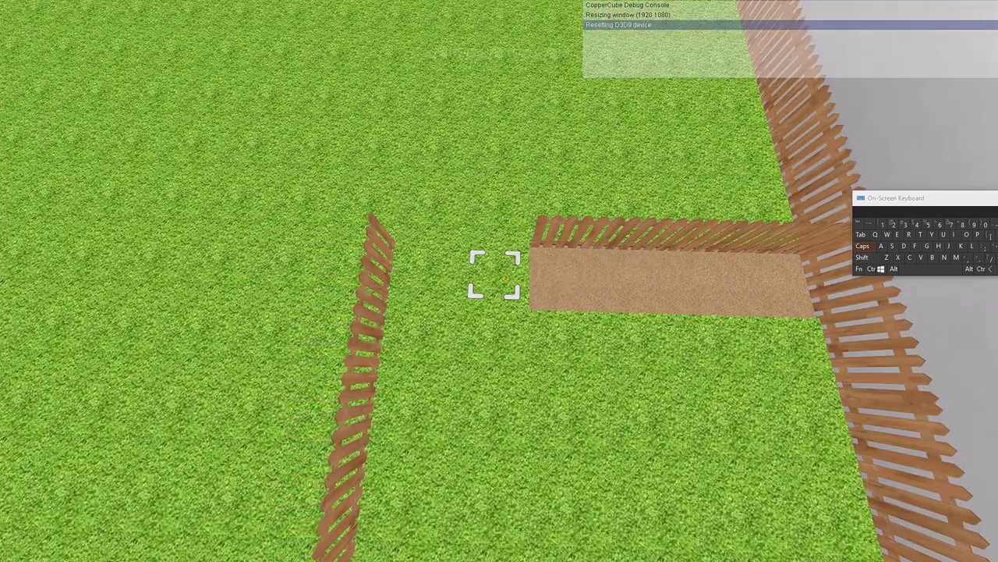
click(505, 278)
click(505, 278)
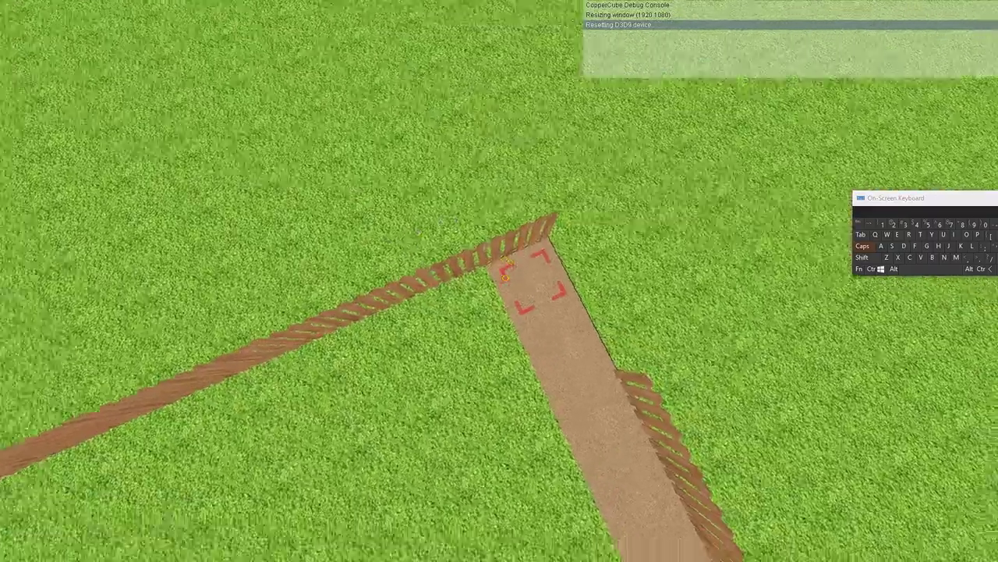
Widen the soil from the entrance corner by converting neighbouring grass tiles row by row toward the outer fence
key(s)
click(506, 290)
click(505, 291)
click(506, 292)
click(505, 282)
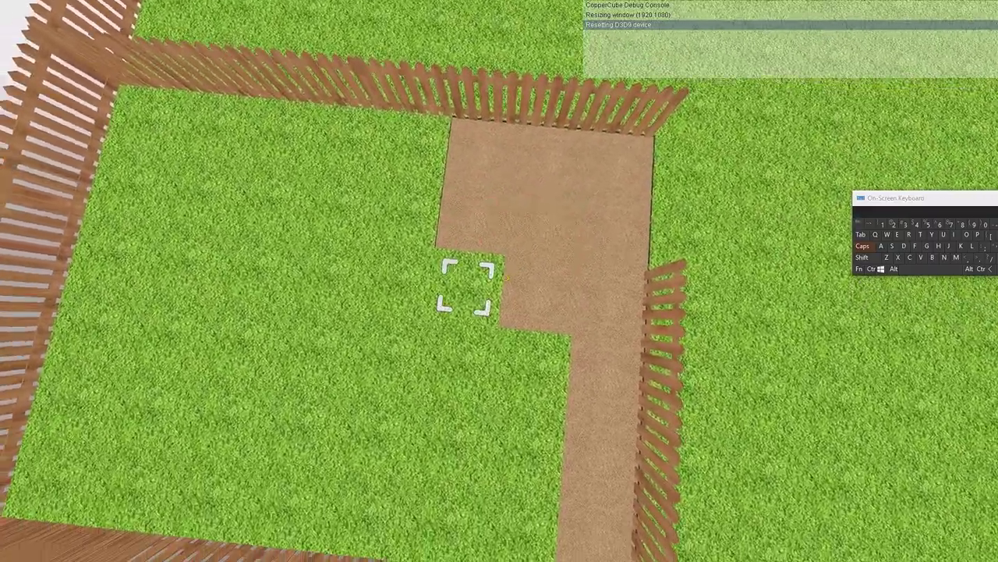
click(506, 279)
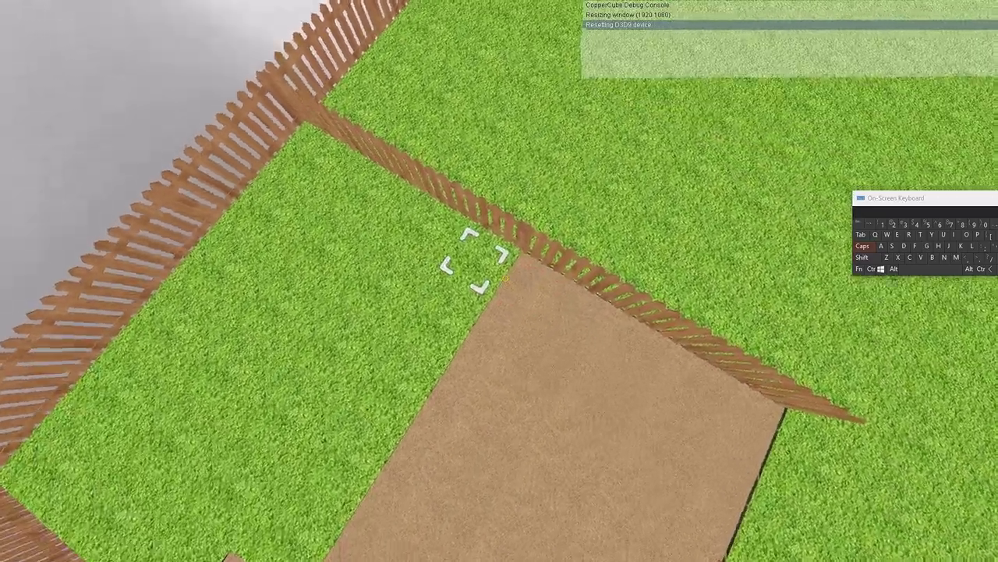
click(499, 280)
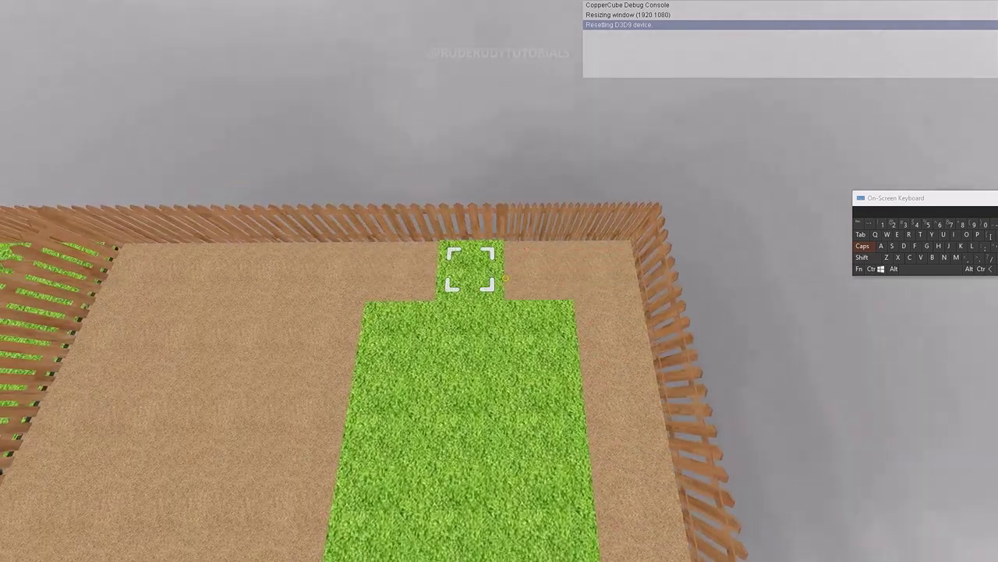
Convert the middle column of the remaining grass block into soil, starting at the outer fence
key(s)
click(505, 274)
click(505, 276)
click(506, 277)
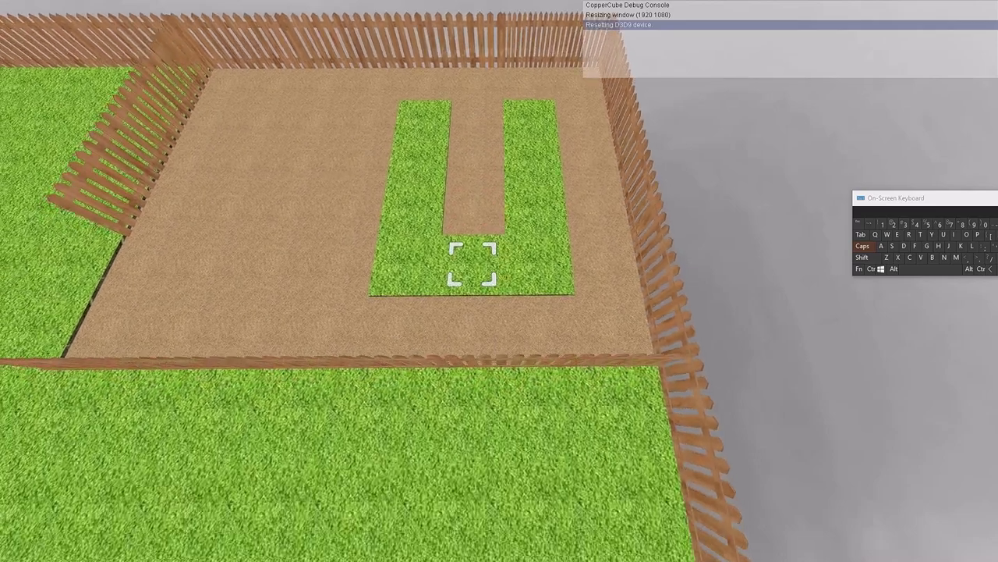
click(475, 263)
Convert the leftover grass patches on the side of the plot nearest the outer fence corner
click(474, 326)
click(483, 298)
click(510, 283)
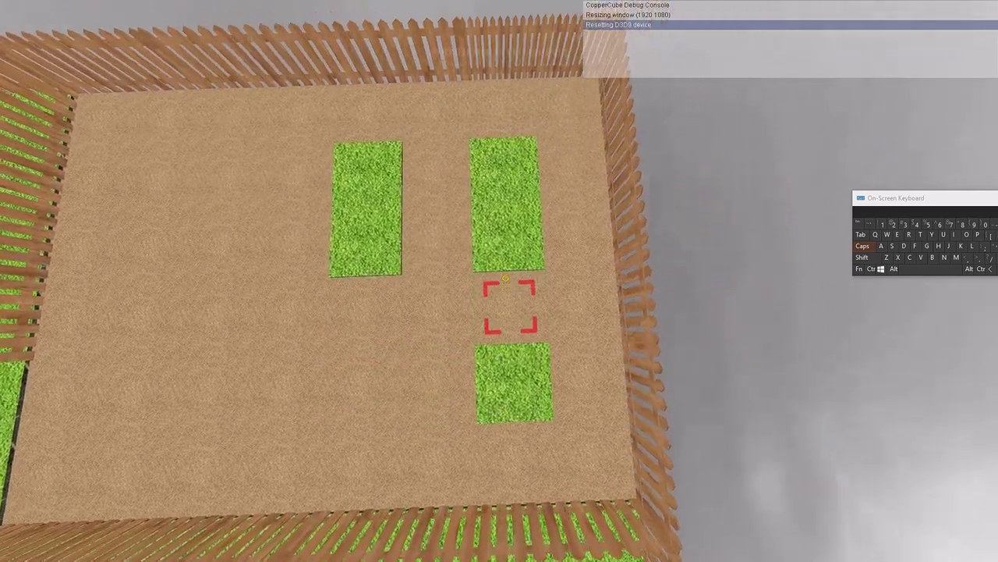
click(507, 262)
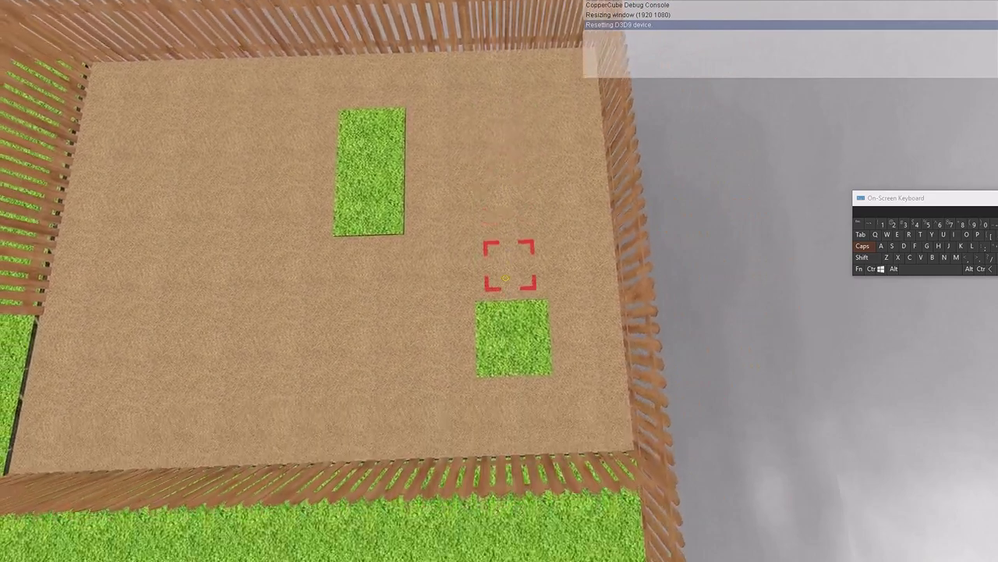
click(518, 284)
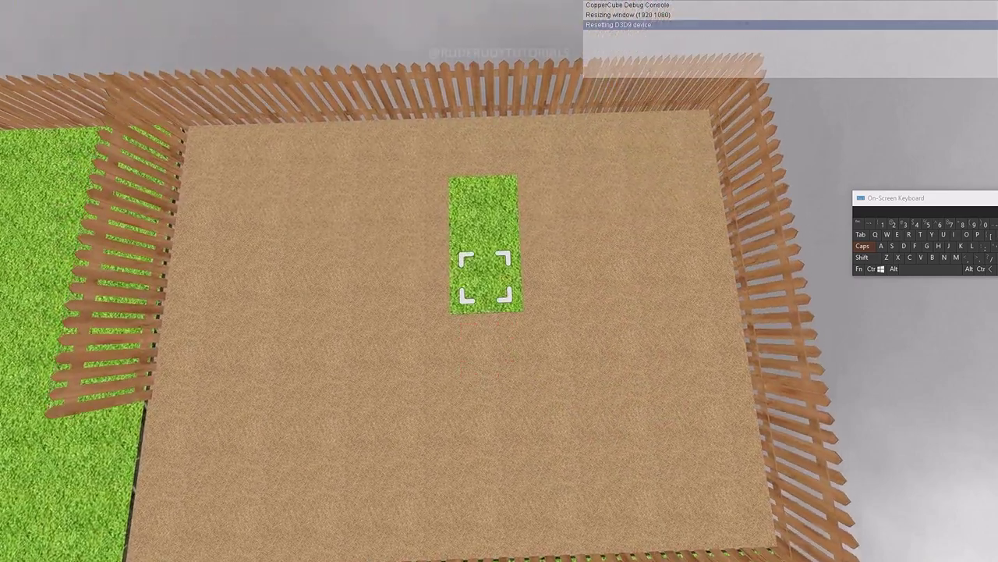
Convert the last grass strip in the plot and fly around to view the fully cleared enclosure
click(485, 277)
click(503, 281)
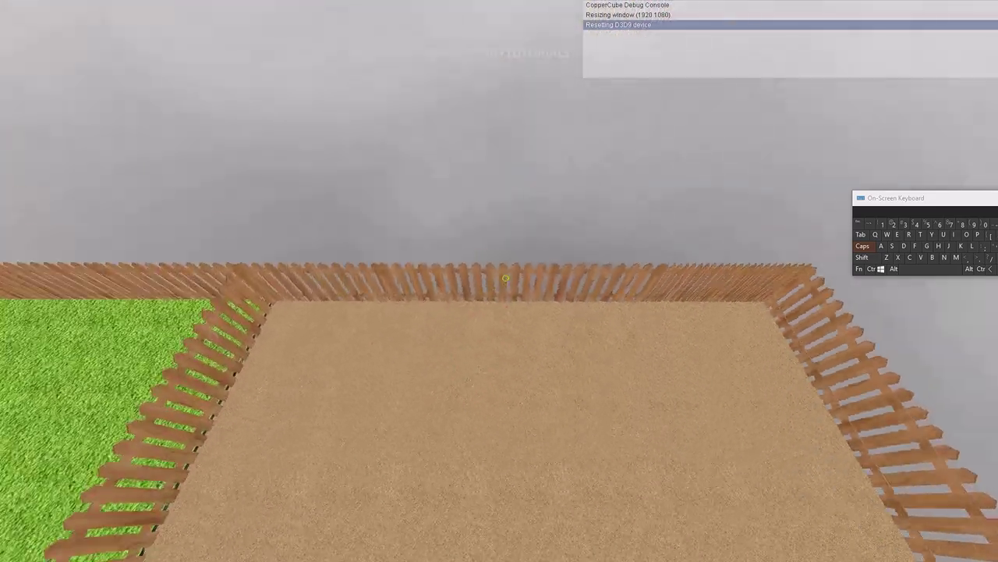
key(s)
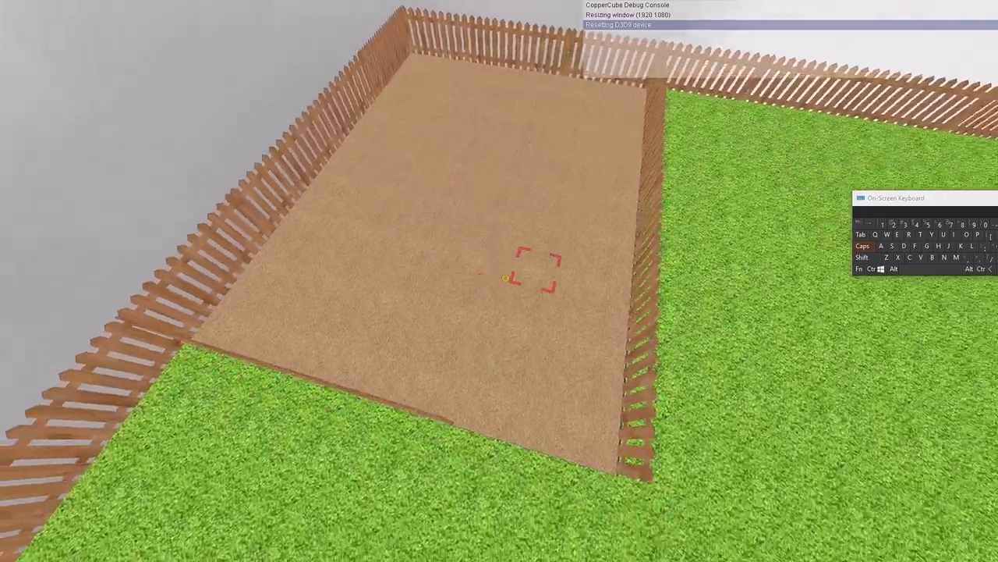
key(d)
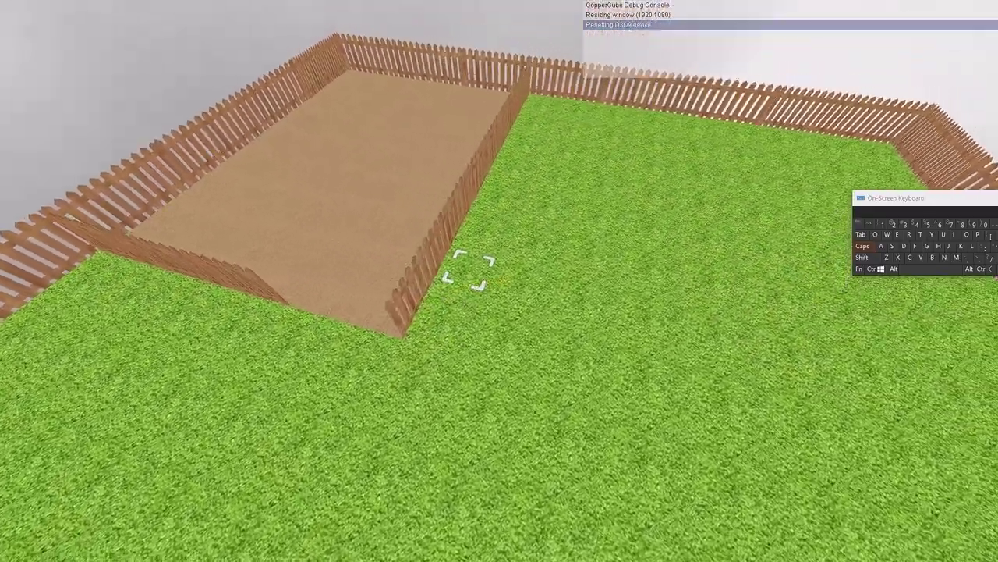
key(w)
key(a)
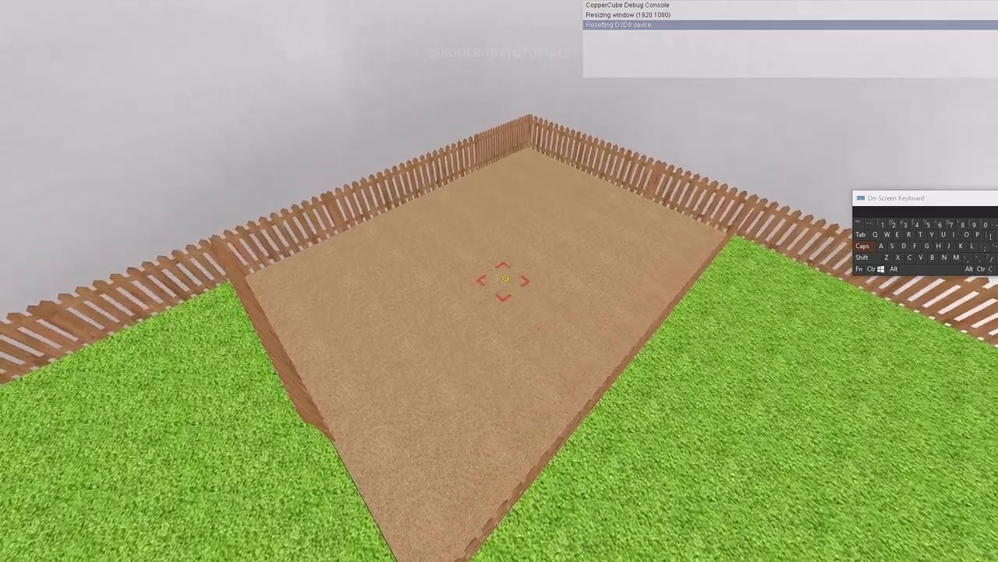
Inspect the fully converted plot from several sides inside the fence and end the playtest
key(w)
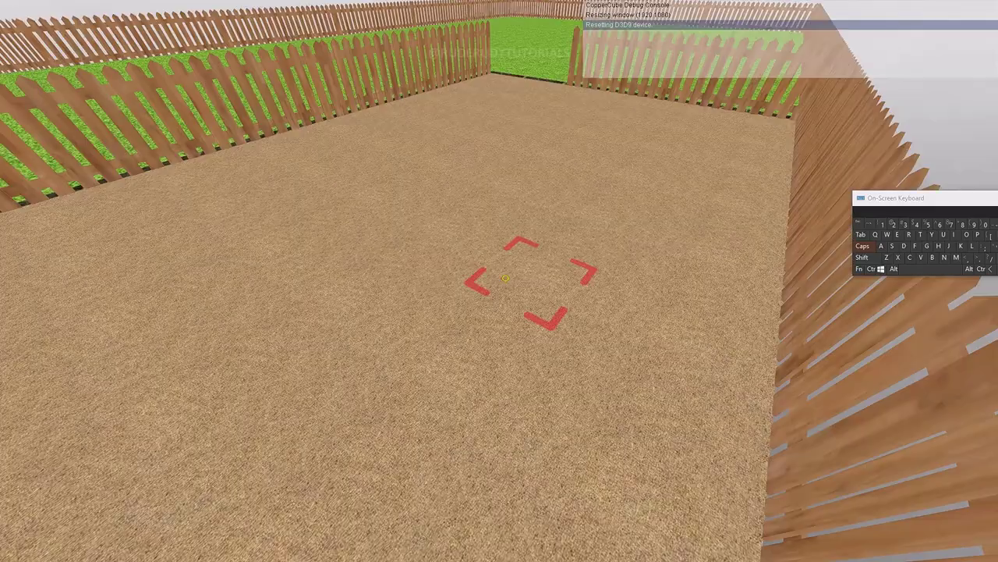
key(w)
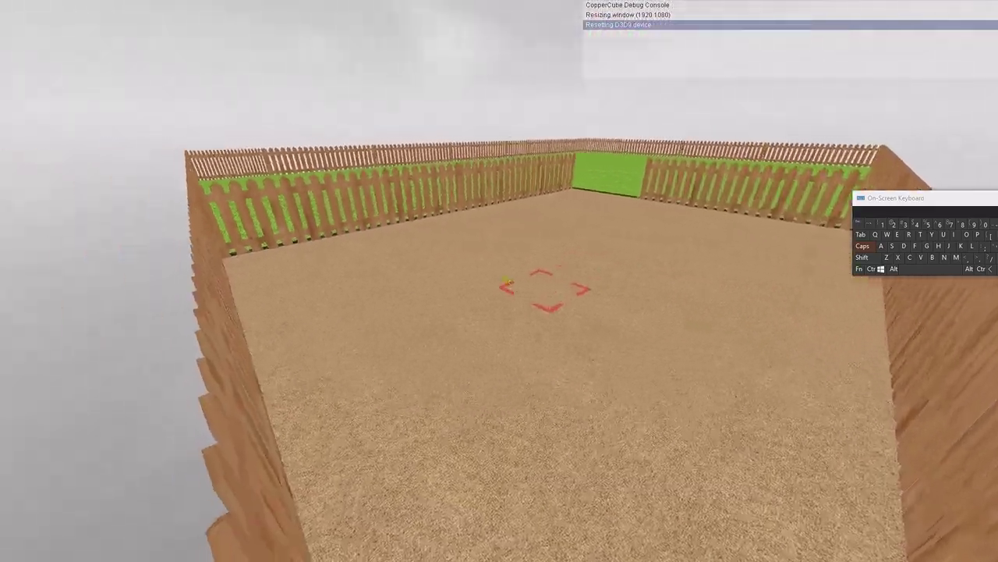
key(w)
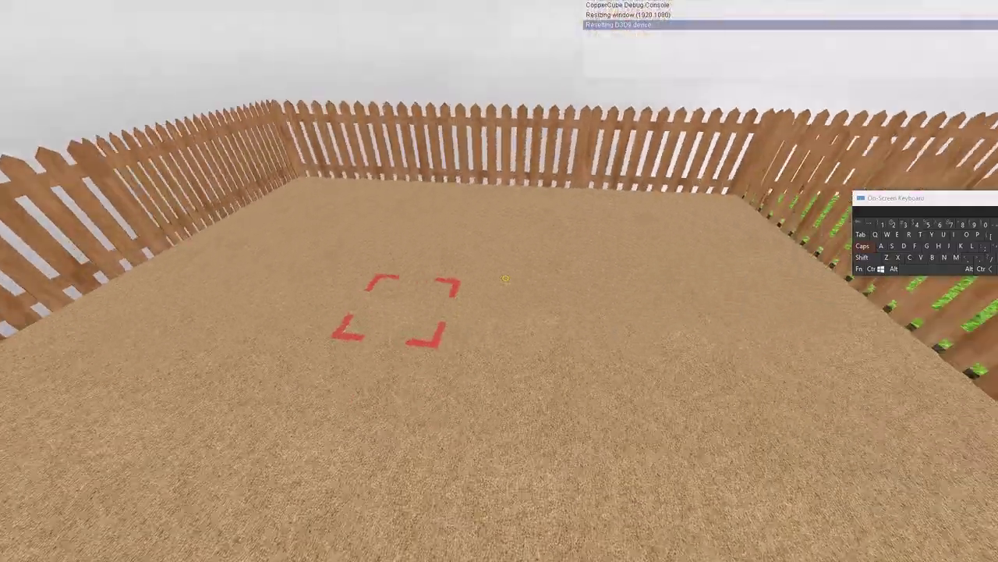
key(d)
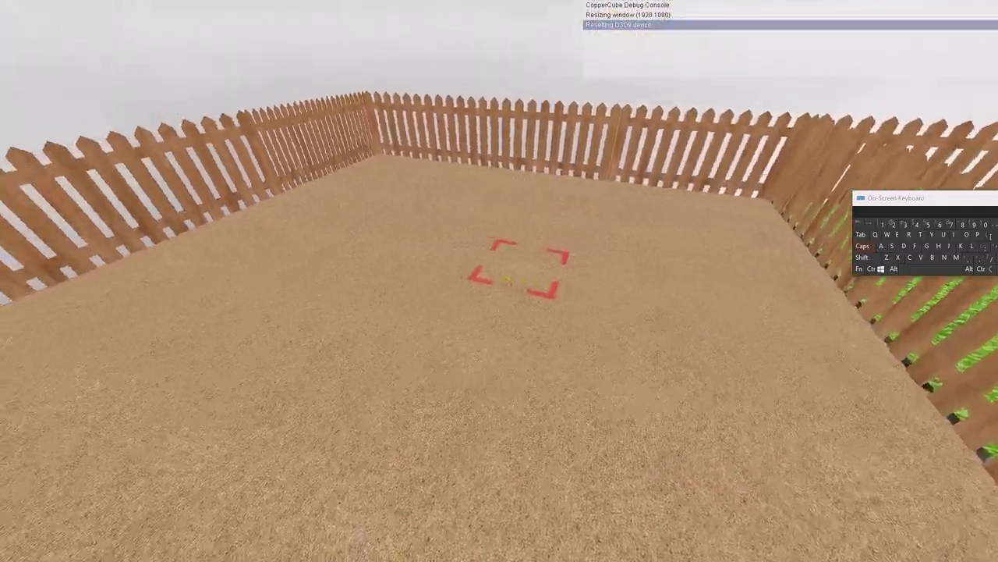
key(Escape)
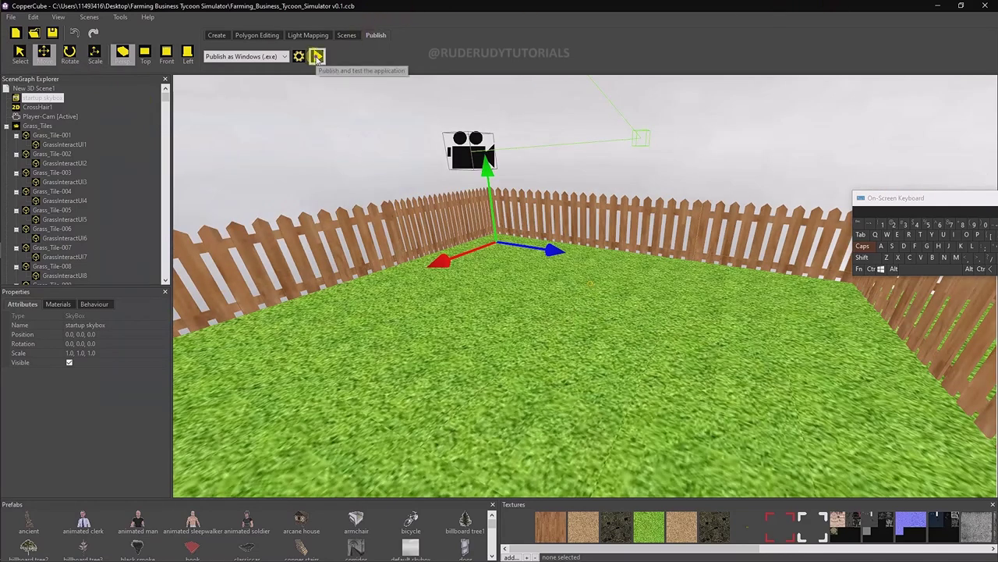
Publish and test the application again, and convert the grass tile in the plot's outer fence corner to soil
click(318, 57)
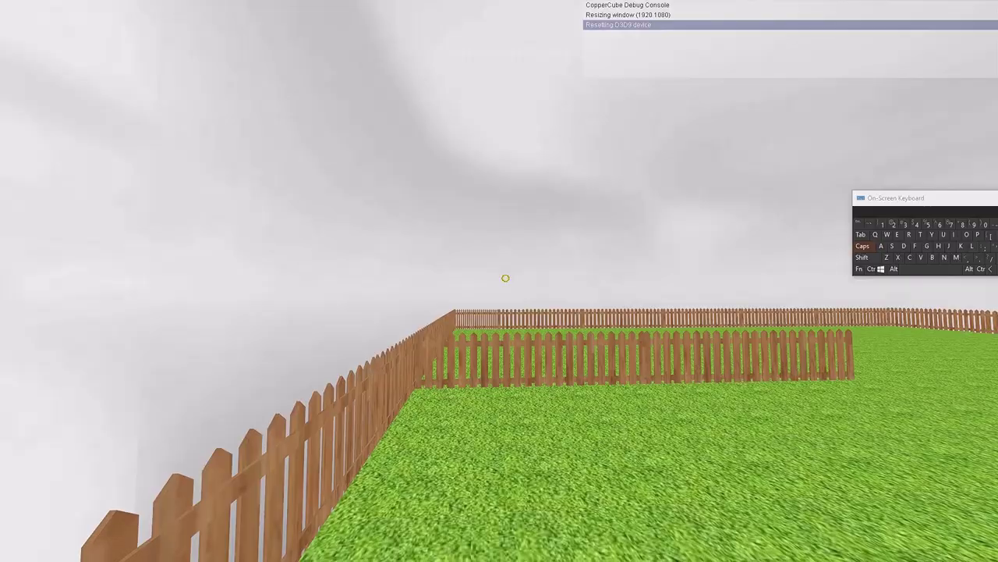
key(Up)
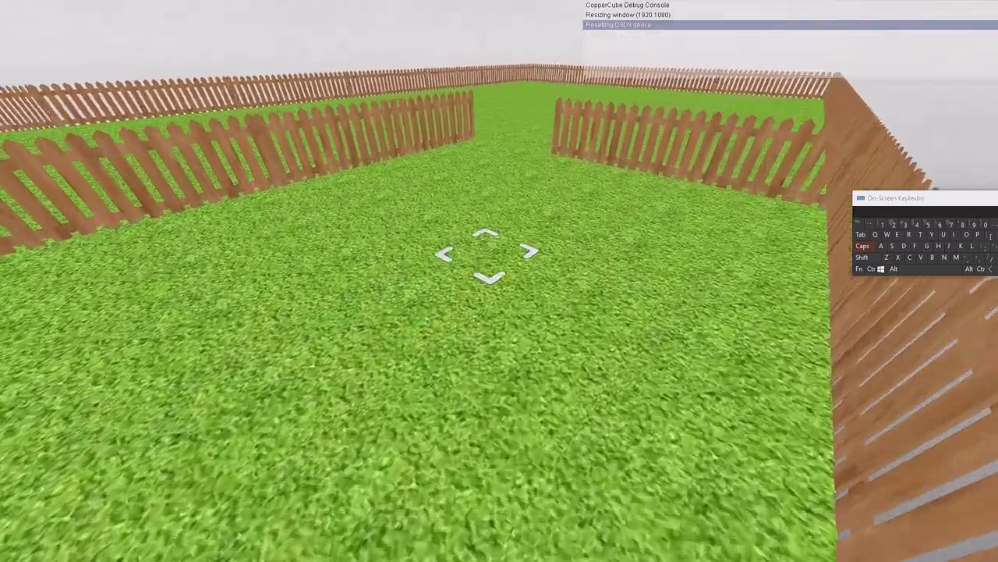
key(Up)
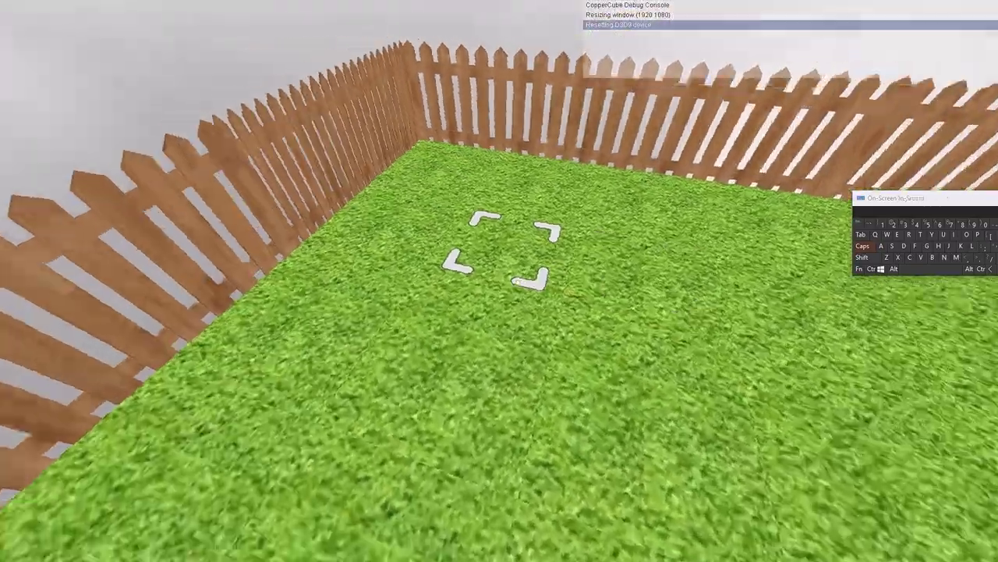
key(Up)
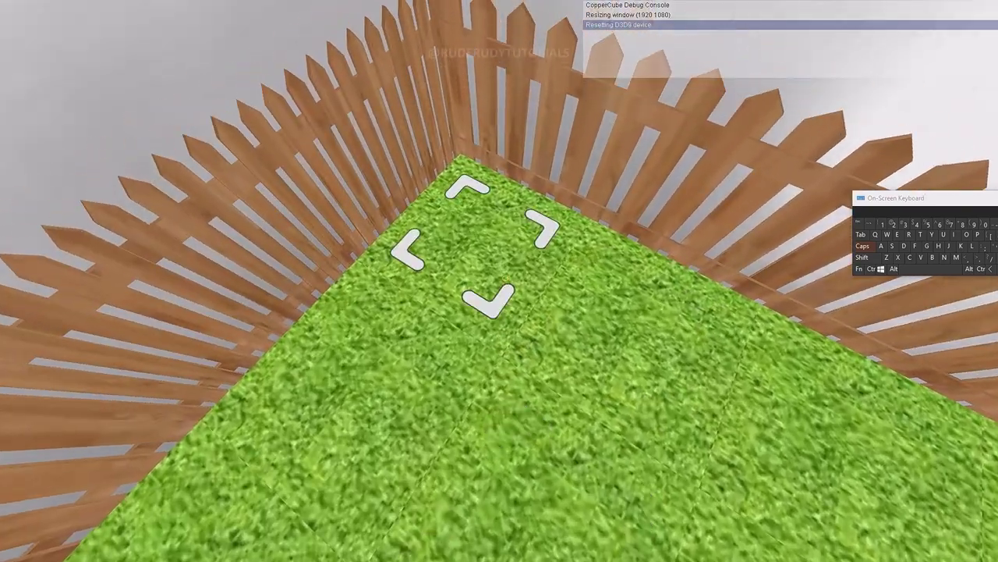
key(Up)
key(Right)
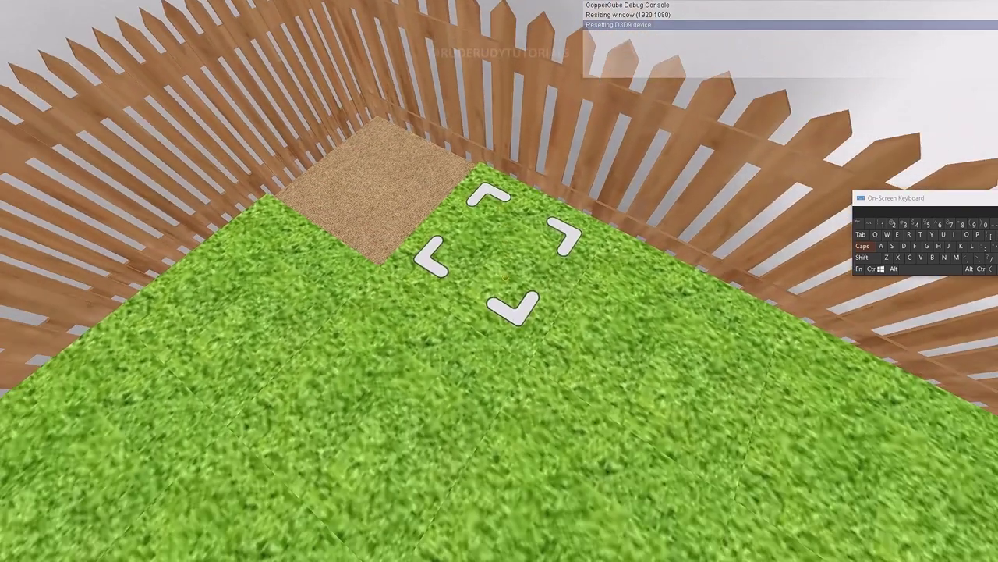
Convert the grass tiles next to the corner one by one along the outer fence, stopping before the inner fence
key(Right)
key(Down)
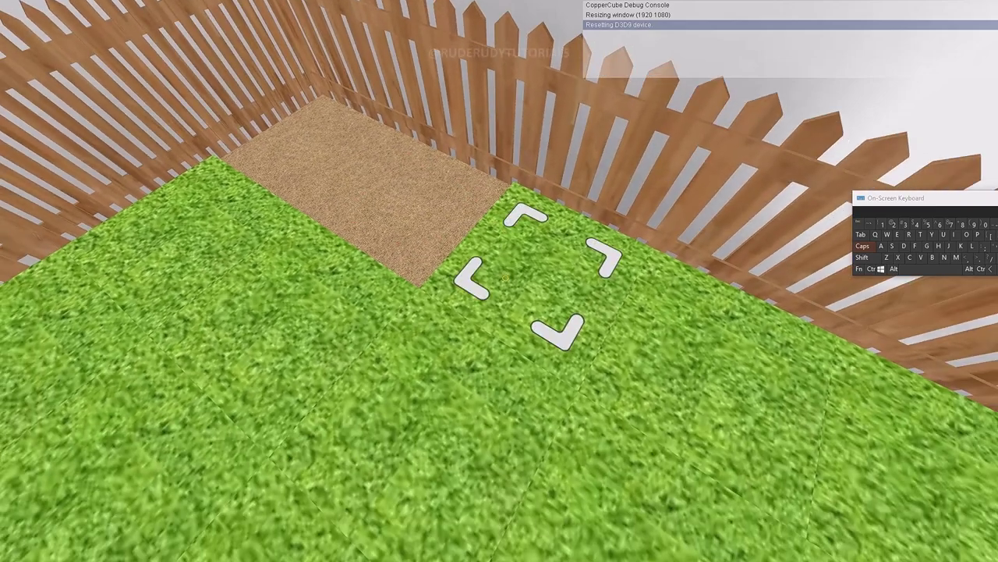
click(505, 277)
key(Right)
key(Down)
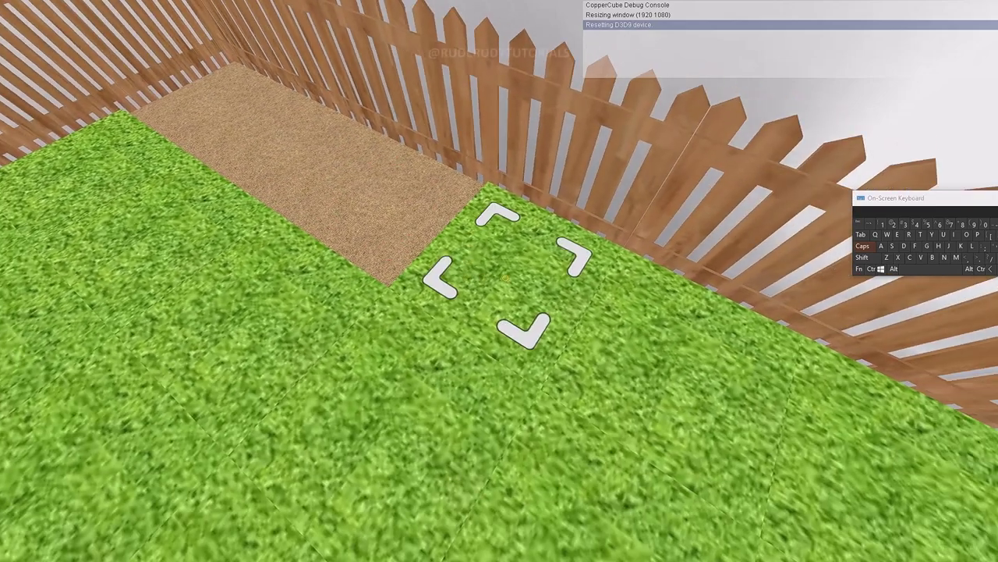
key(Right)
key(Left)
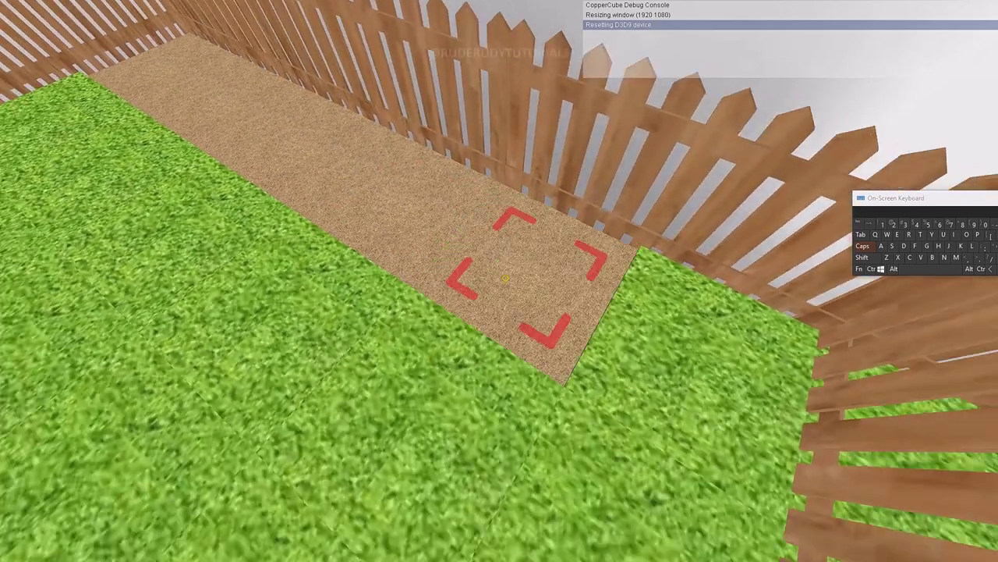
Convert the last tile where the outer and inner fences meet and look along the finished soil strip
key(Right)
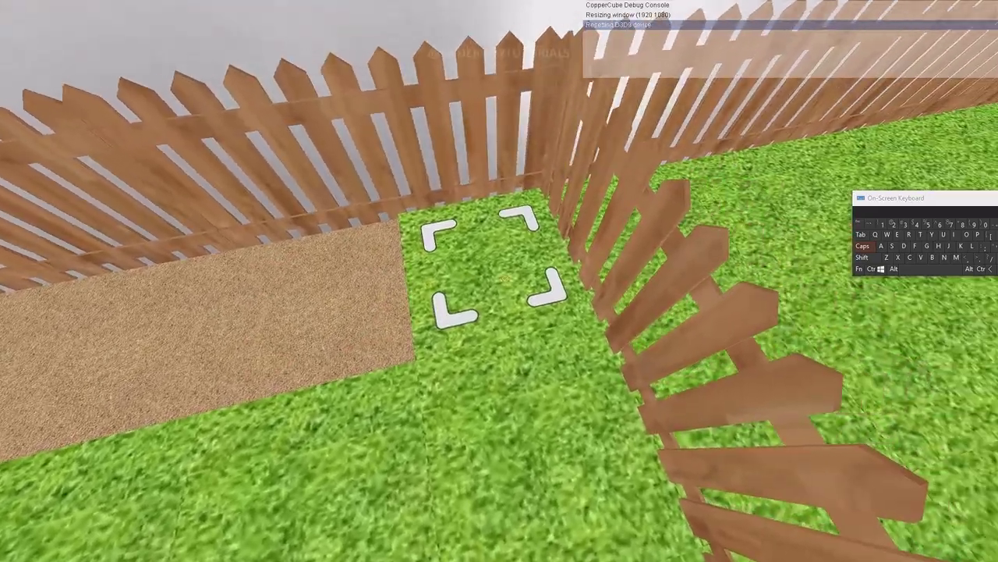
key(Left)
key(Left)
key(Left)
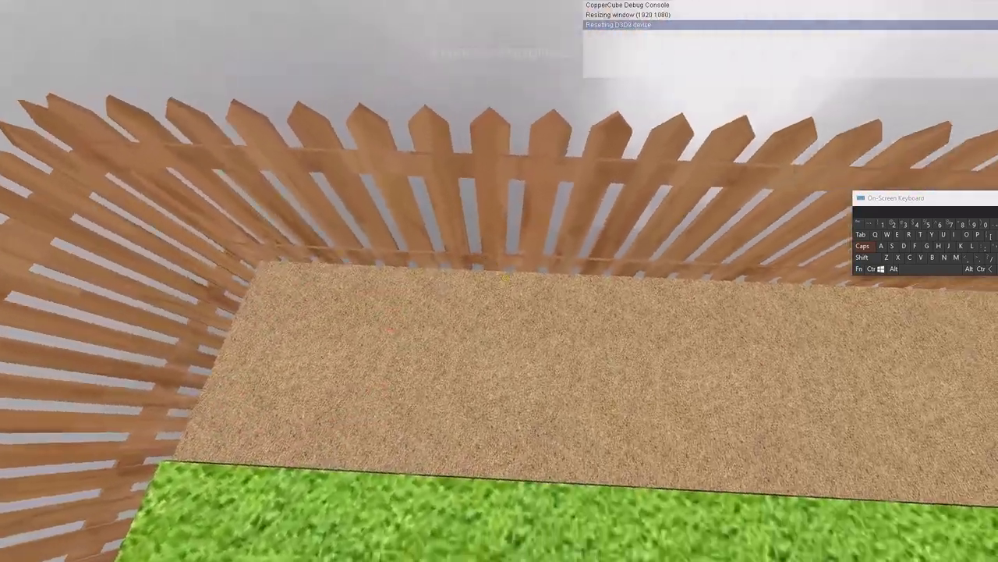
key(Left)
key(Left)
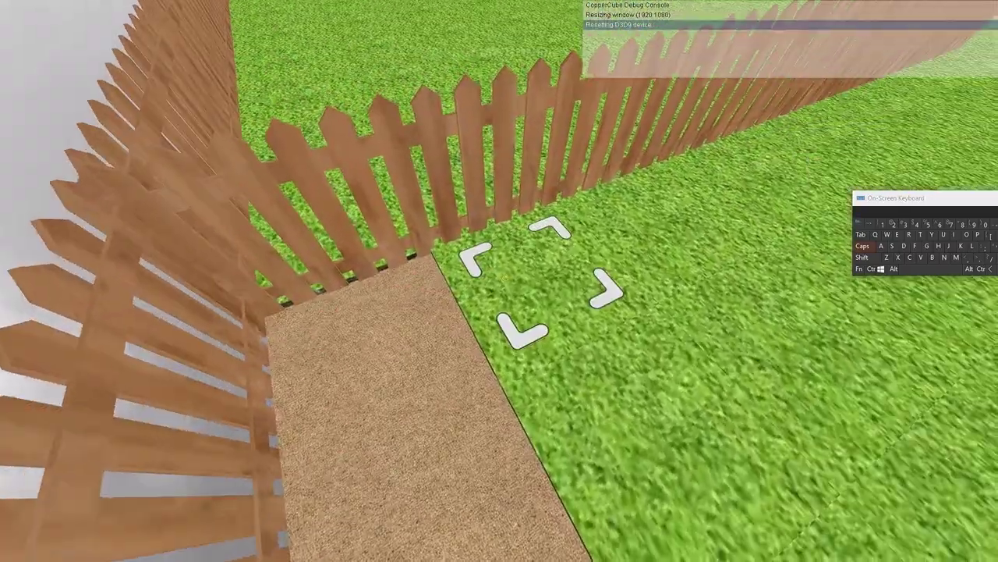
Convert grass tiles beside the inner fence, across the entrance and in a column through the plot, and end the playtest
click(506, 278)
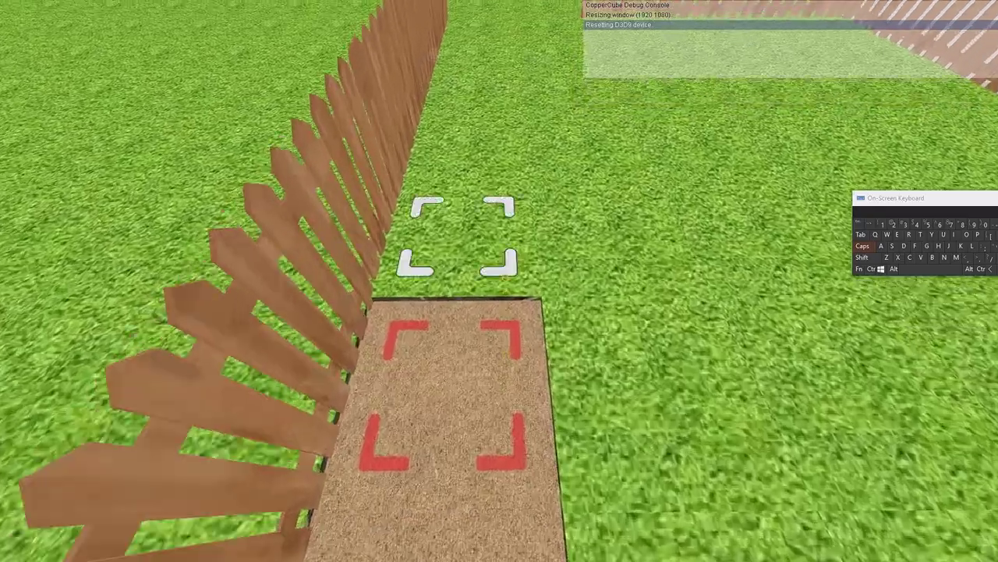
key(Right)
click(506, 278)
key(w)
click(505, 278)
click(506, 279)
click(506, 278)
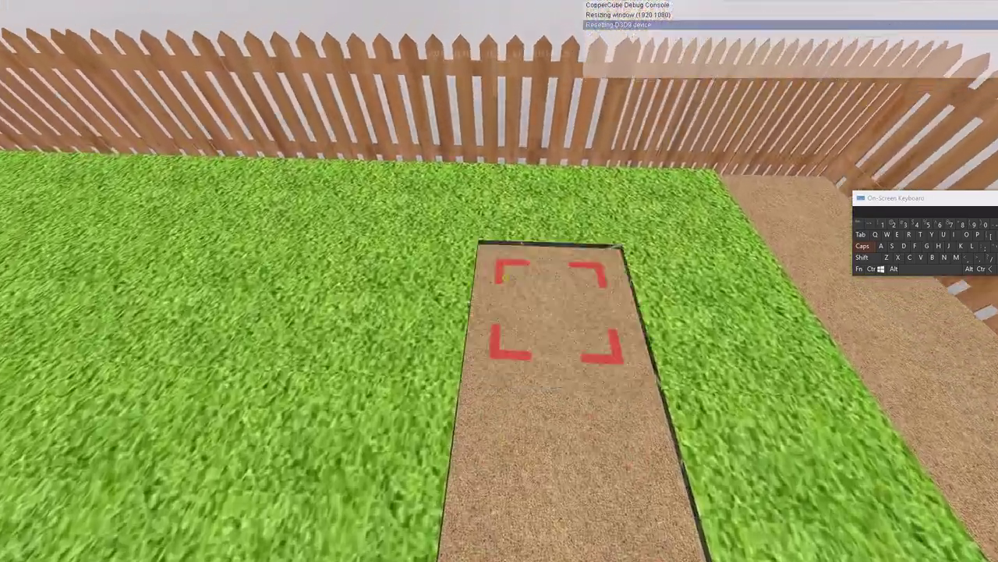
click(505, 278)
key(Up)
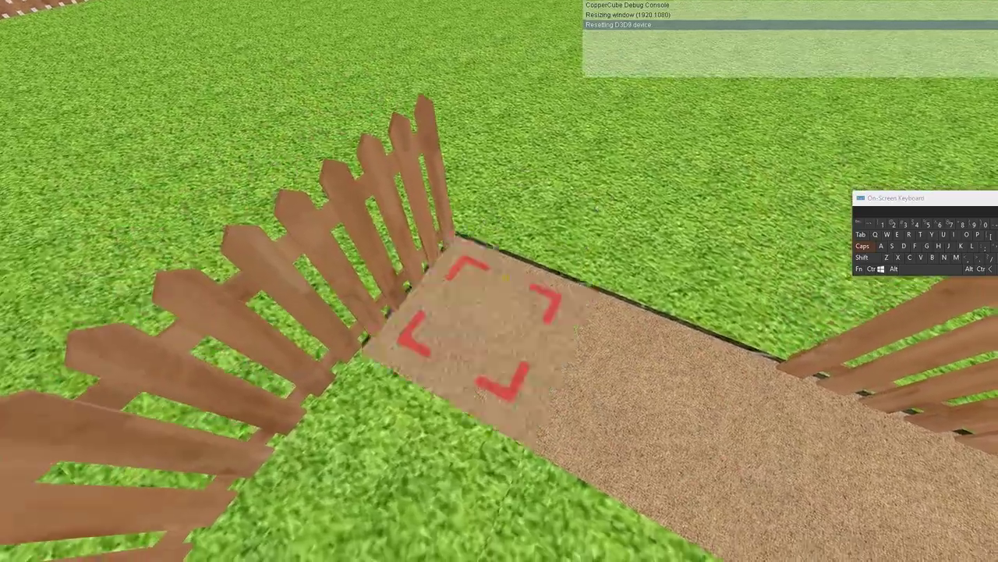
key(Down)
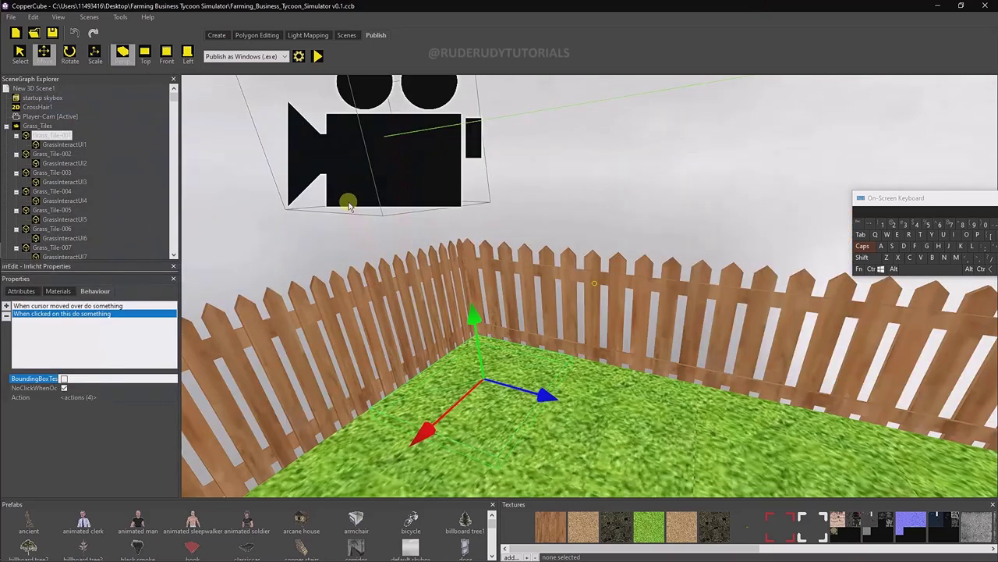
Select the corner grass tile Grass_Tile-001 in the scene, and publish and test the application
click(401, 312)
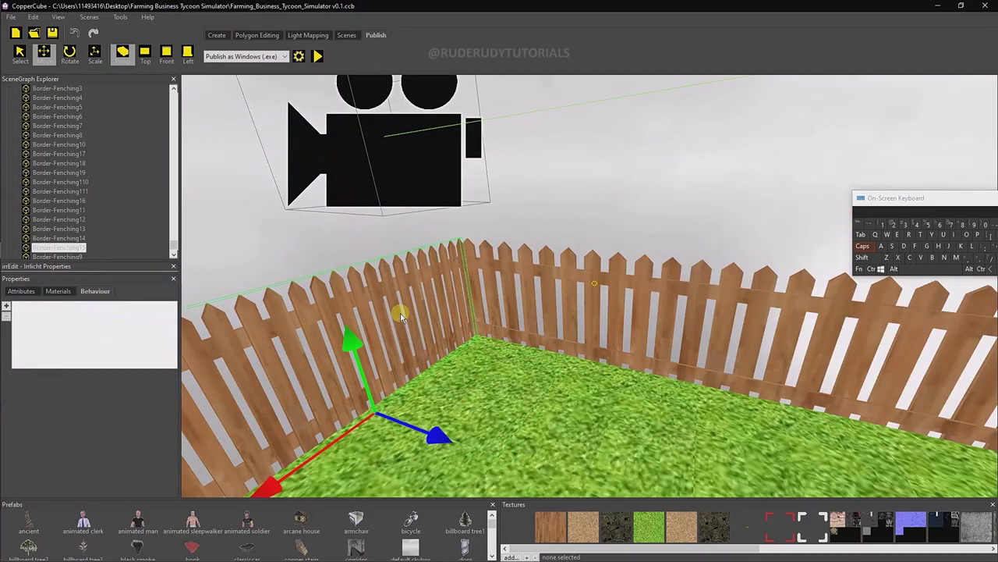
click(501, 386)
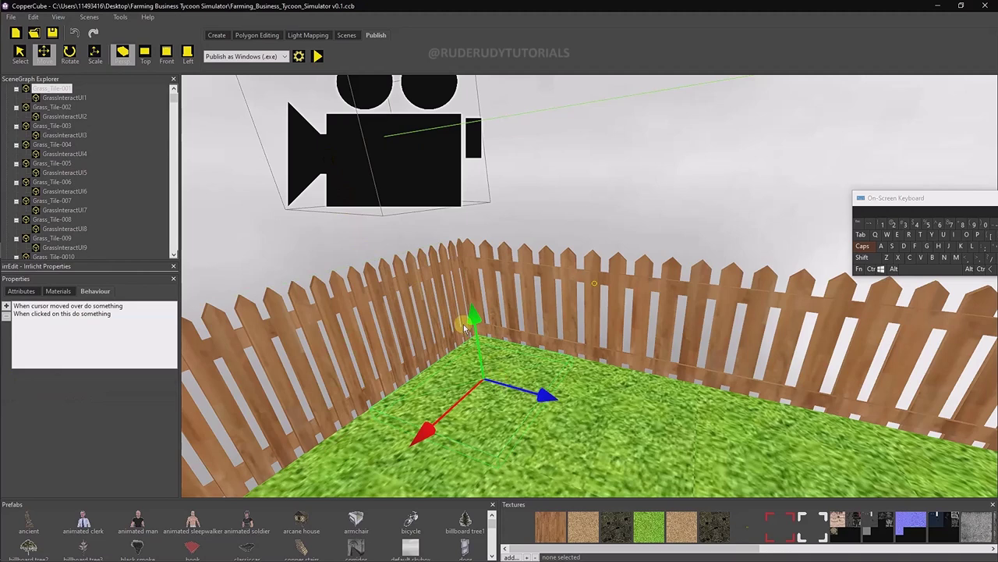
click(316, 55)
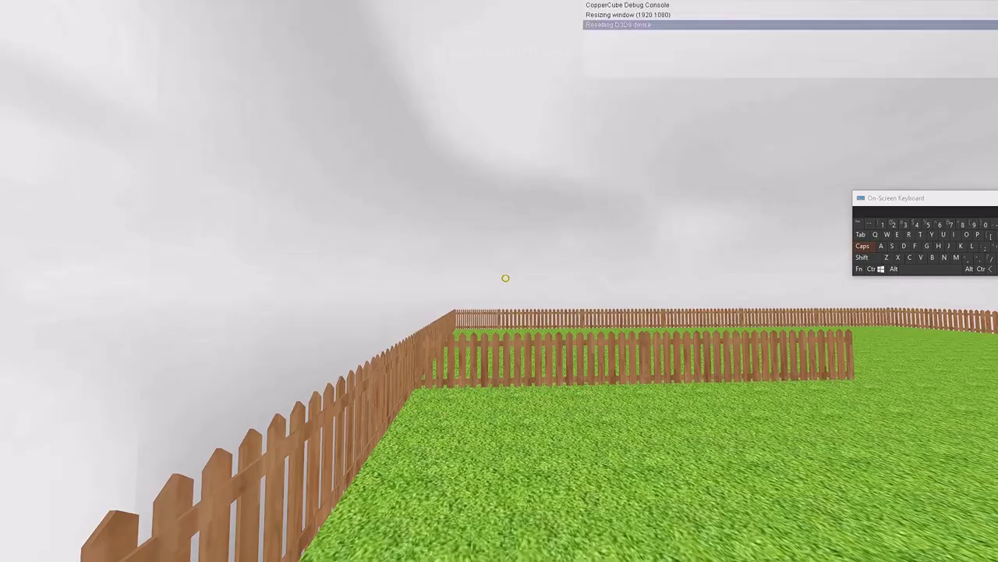
Move to the plot's outer fence corner, convert only the corner grass tile to soil, and end the playtest
key(Up)
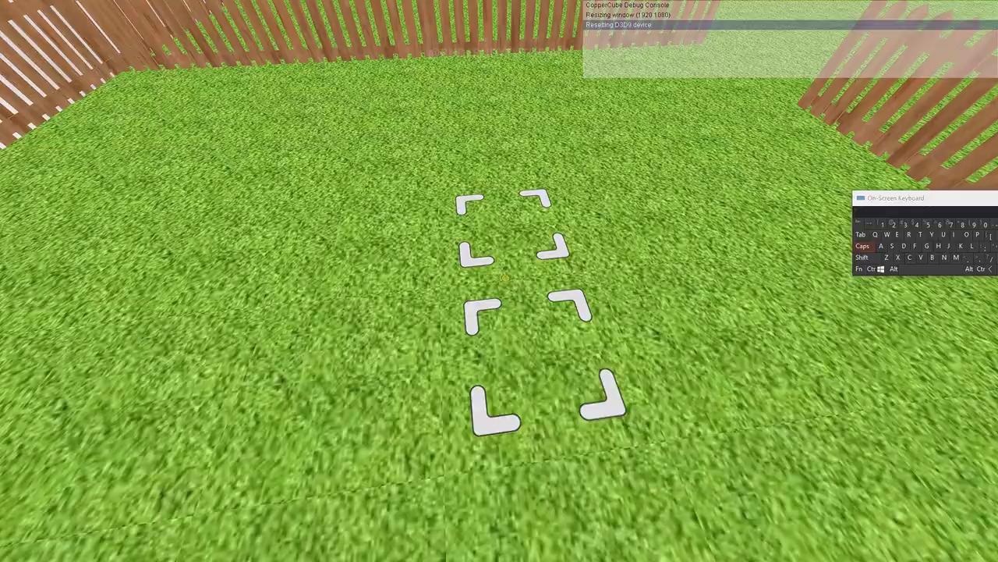
key(Down)
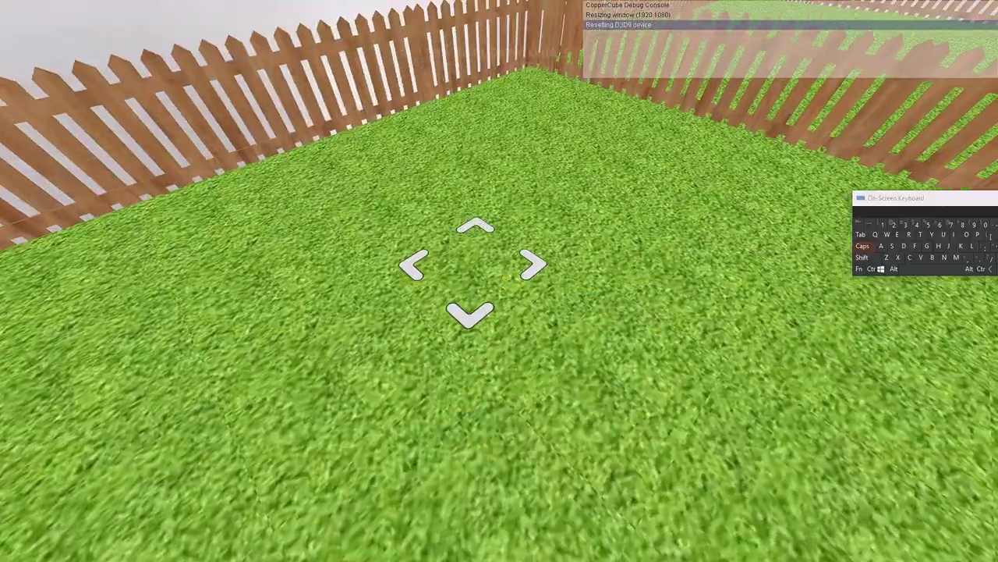
key(Left)
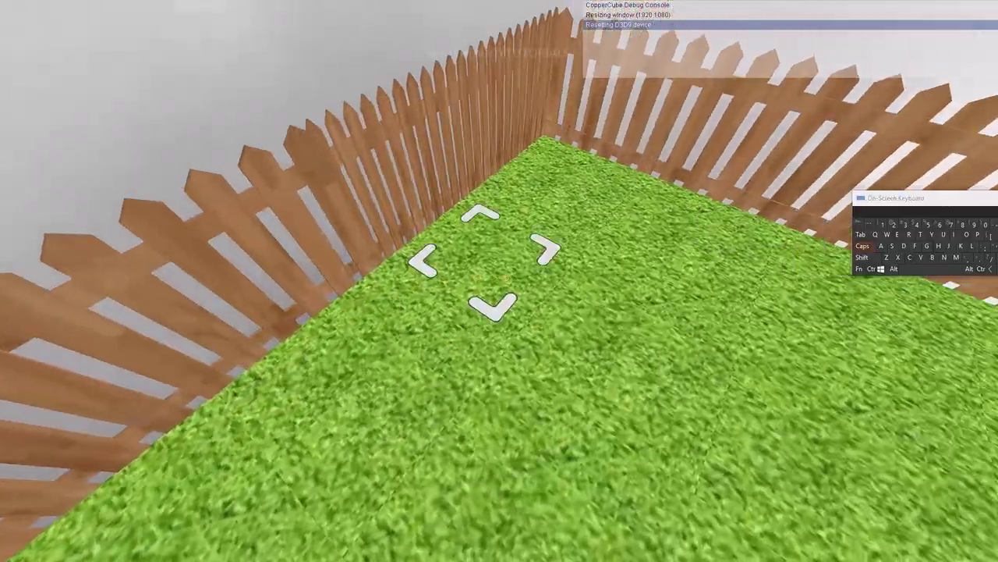
key(Down)
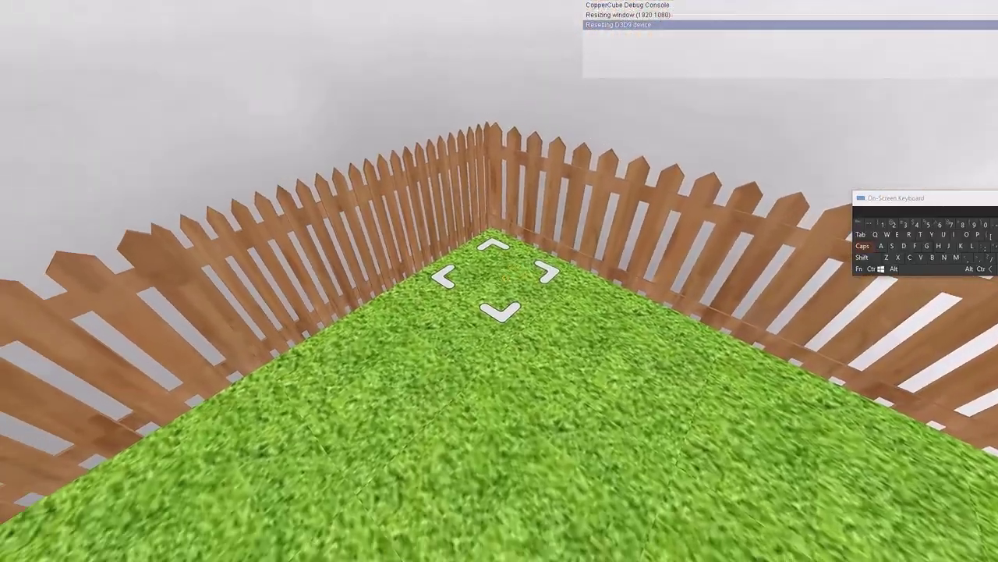
key(Down)
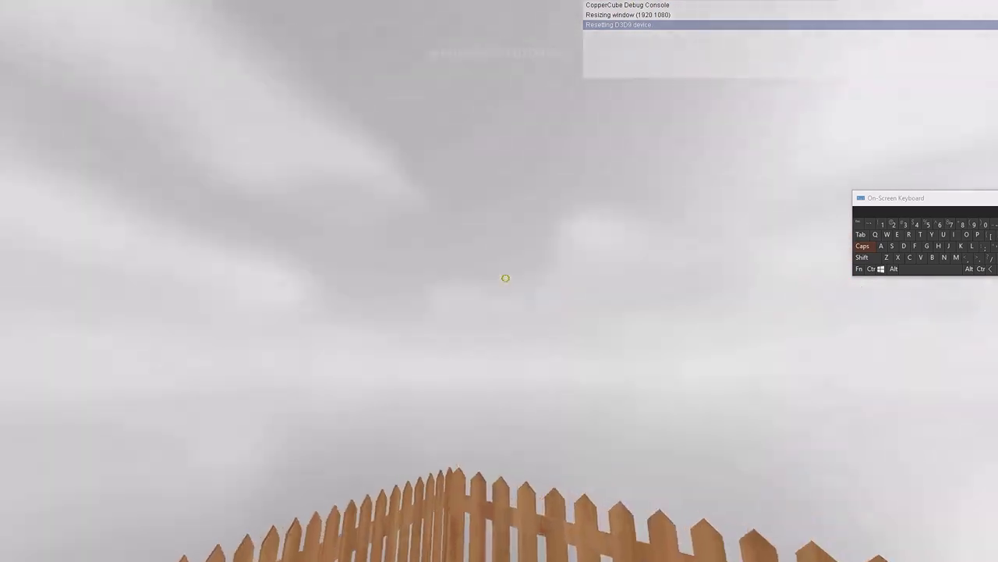
key(Up)
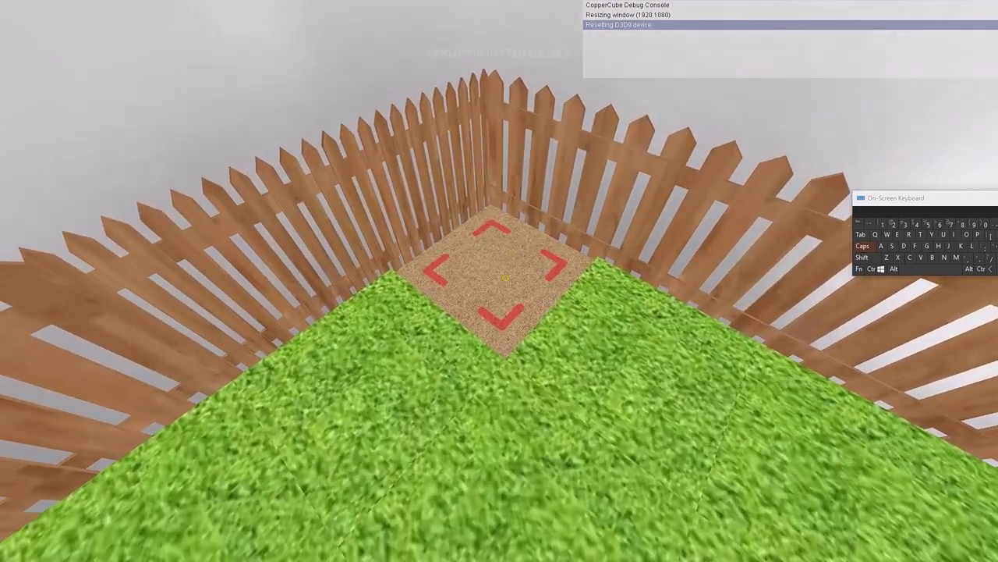
key(Escape)
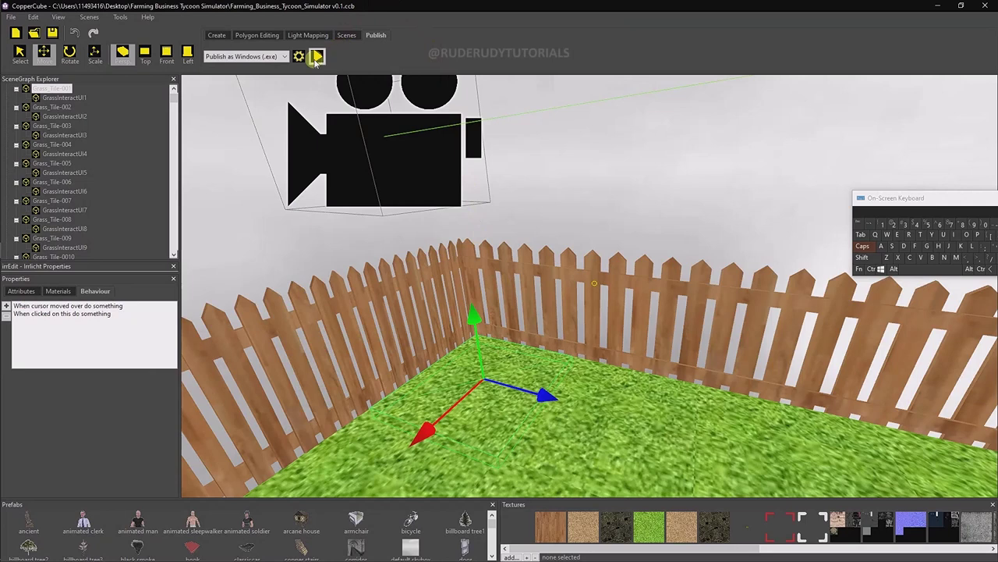
Run the application once more, repeat the corner tile's conversion to soil, and close the test
click(317, 57)
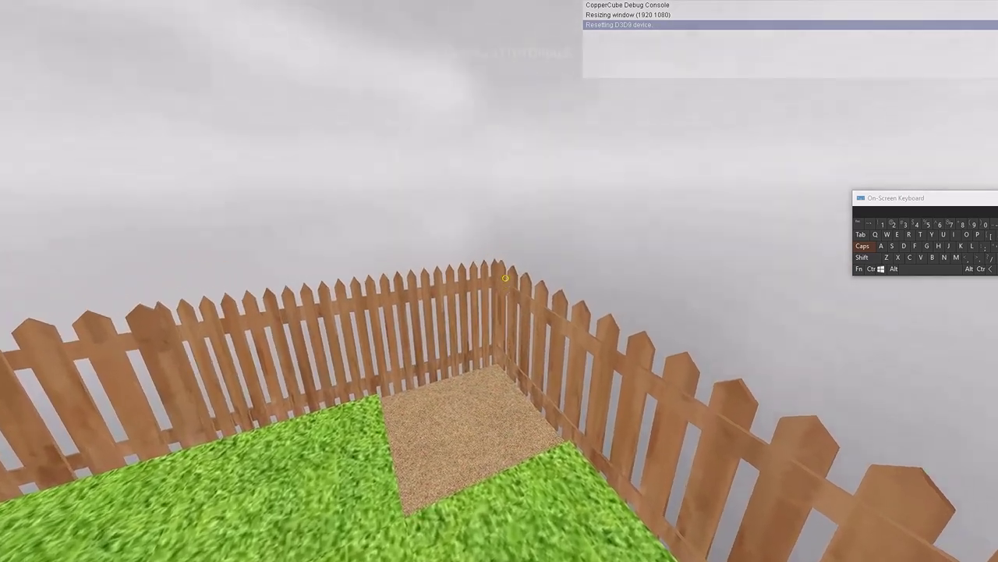
key(a)
key(Escape)
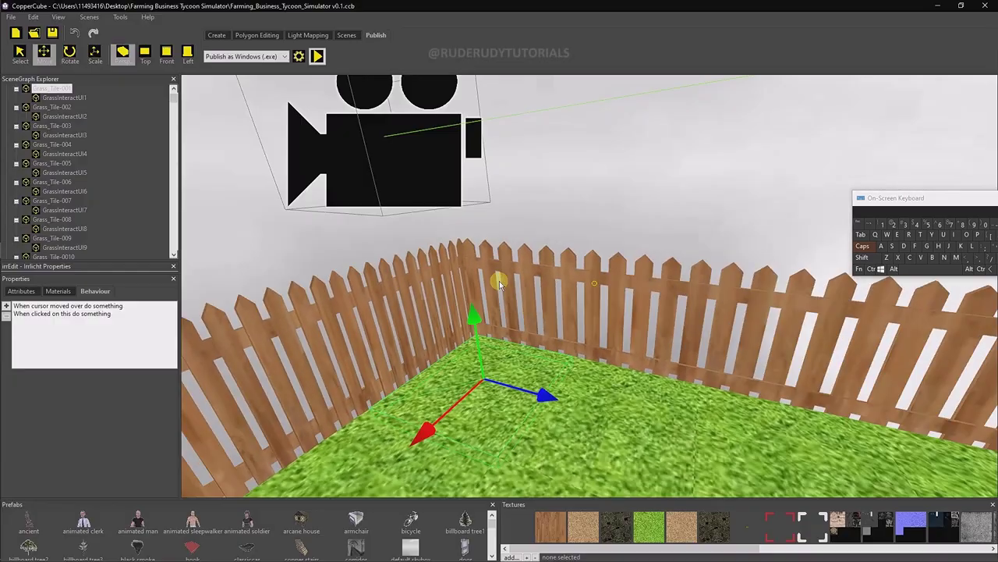
Start another test run, back away from the highlighted corner tile, and convert it to soil
click(316, 56)
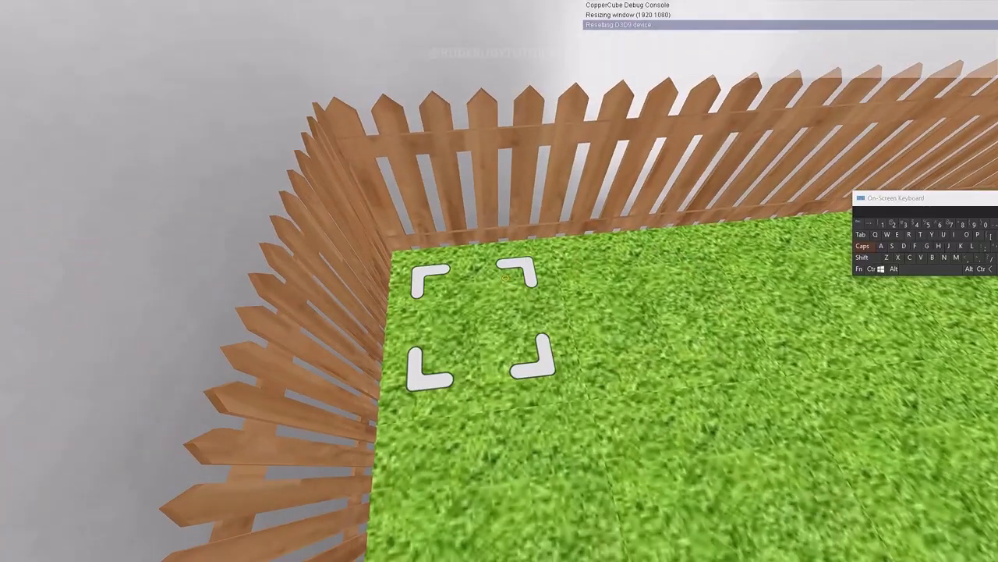
key(s)
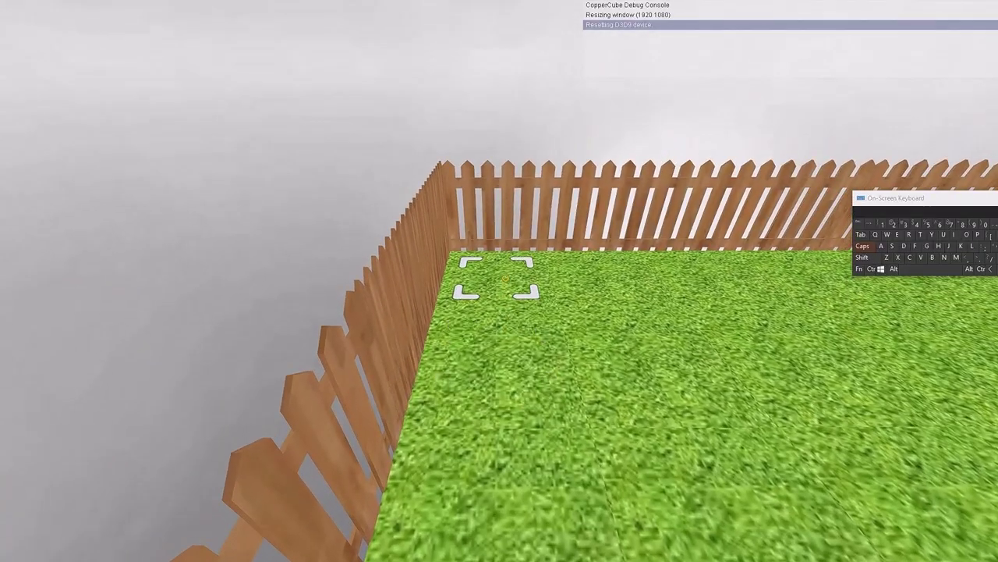
click(506, 277)
key(d)
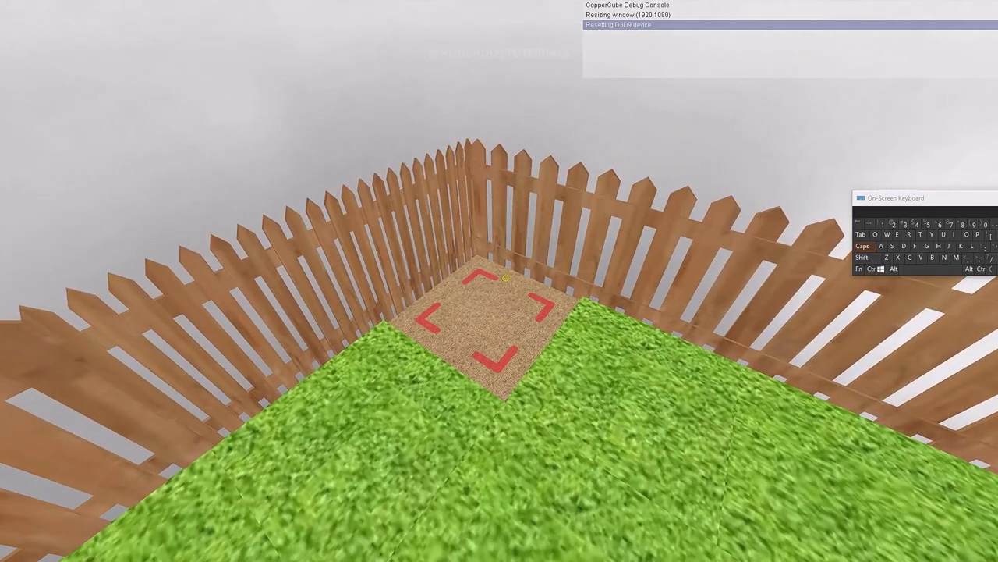
Restart the playtest, turn the highlighted corner grass tile into soil again, and end the run
key(Escape)
click(317, 56)
key(w)
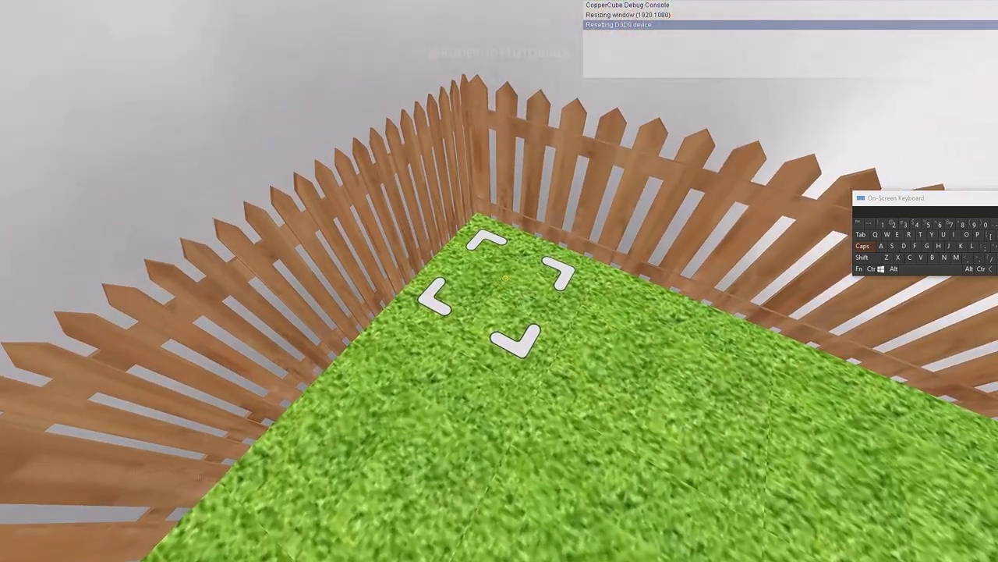
click(505, 277)
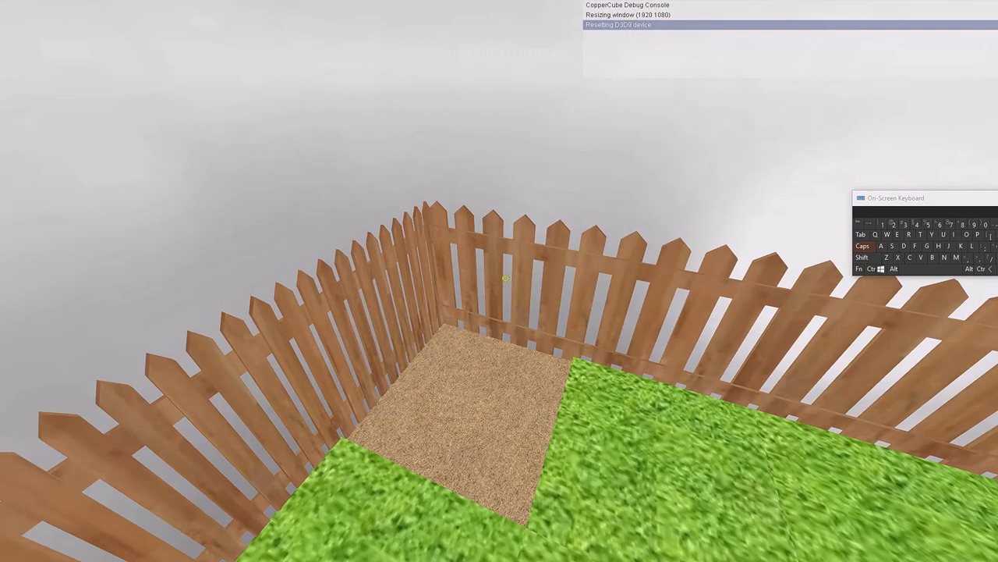
click(503, 281)
key(Escape)
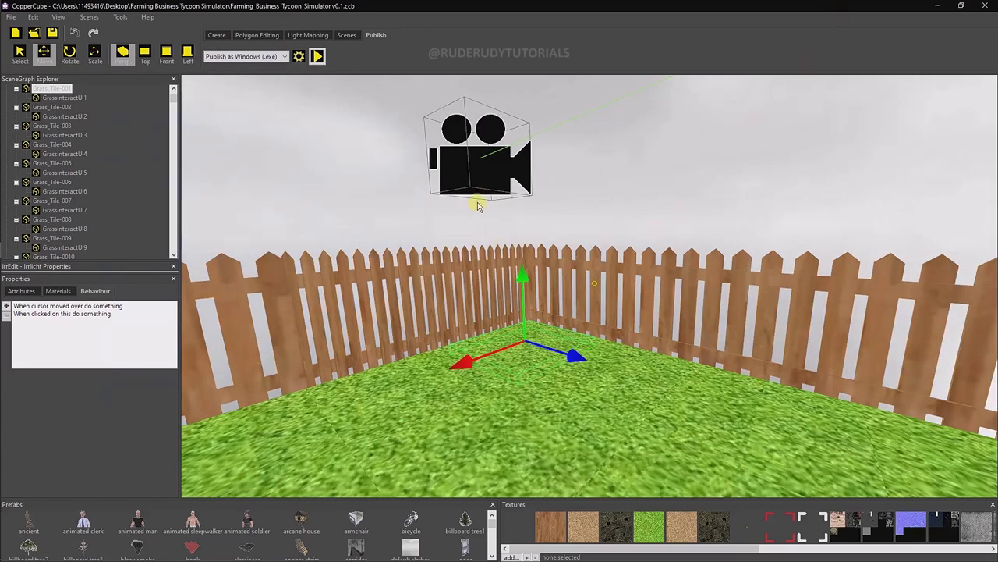
Run the game again, walk across the fenced plot to the outer corner, convert its grass tile to soil, and close the playtest
click(318, 56)
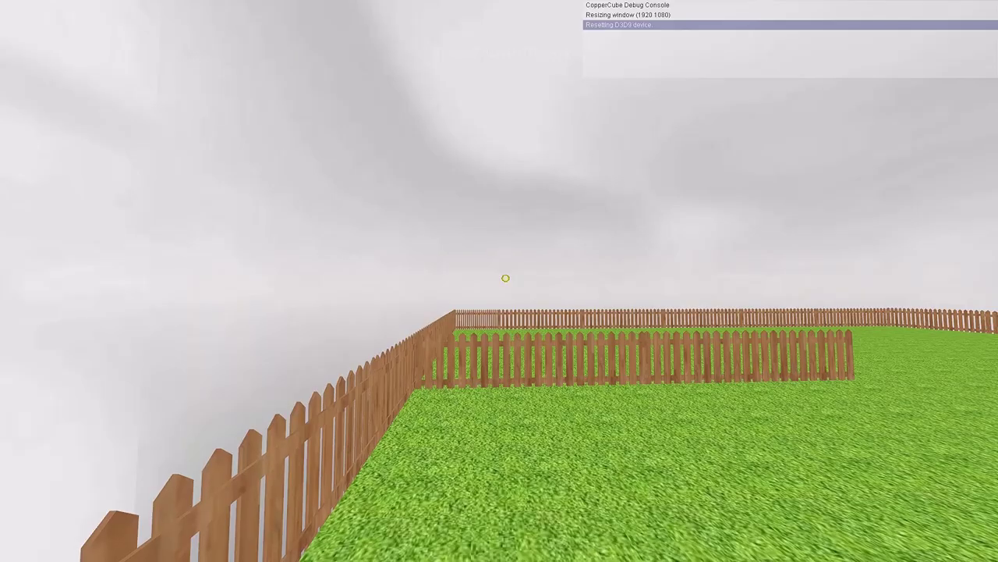
key(d)
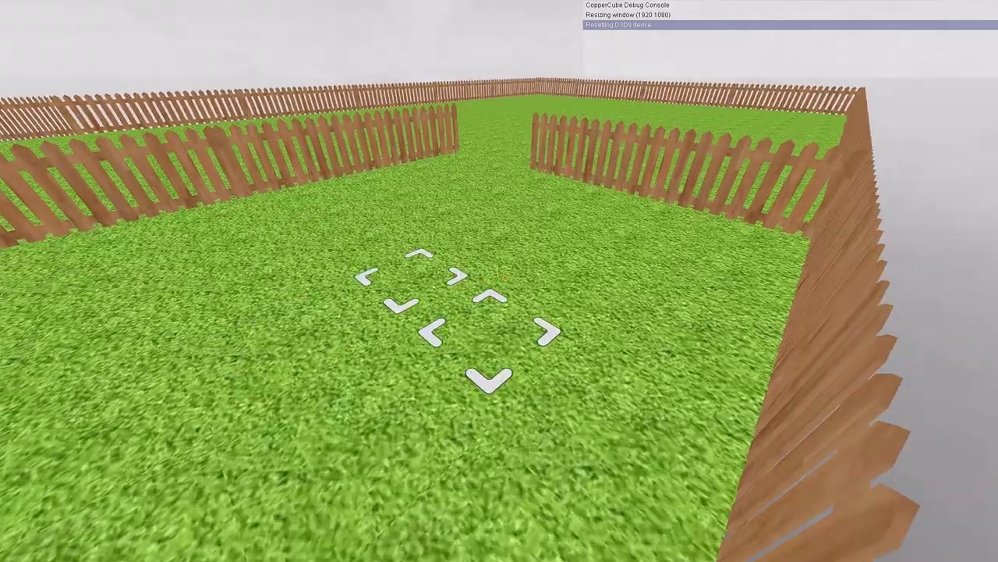
key(w)
key(w)
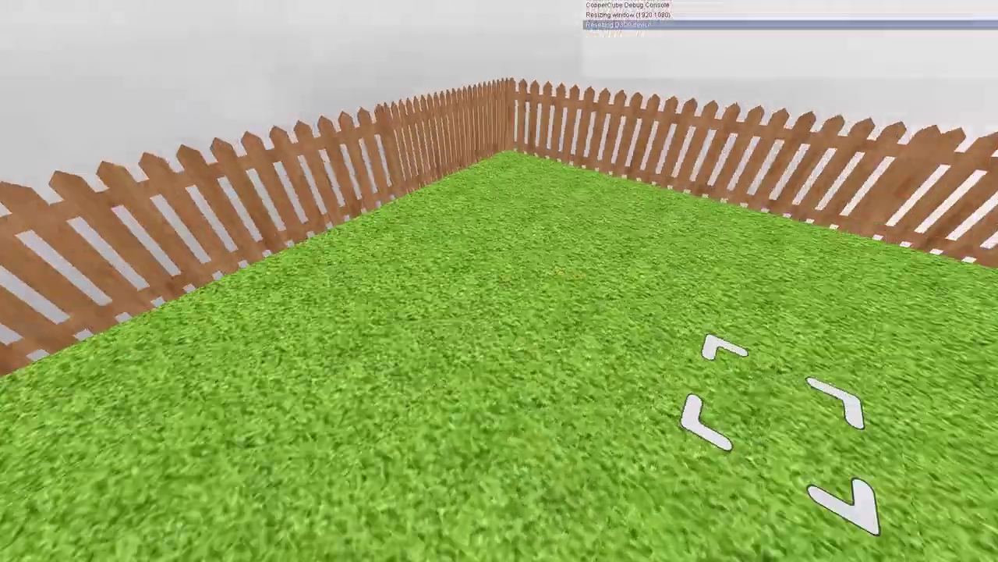
key(w)
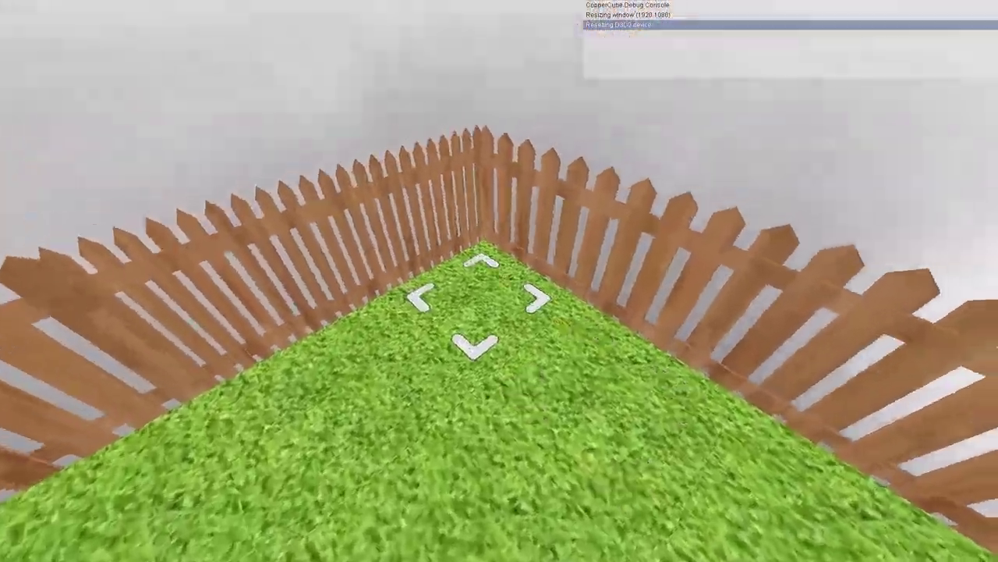
key(s)
click(500, 287)
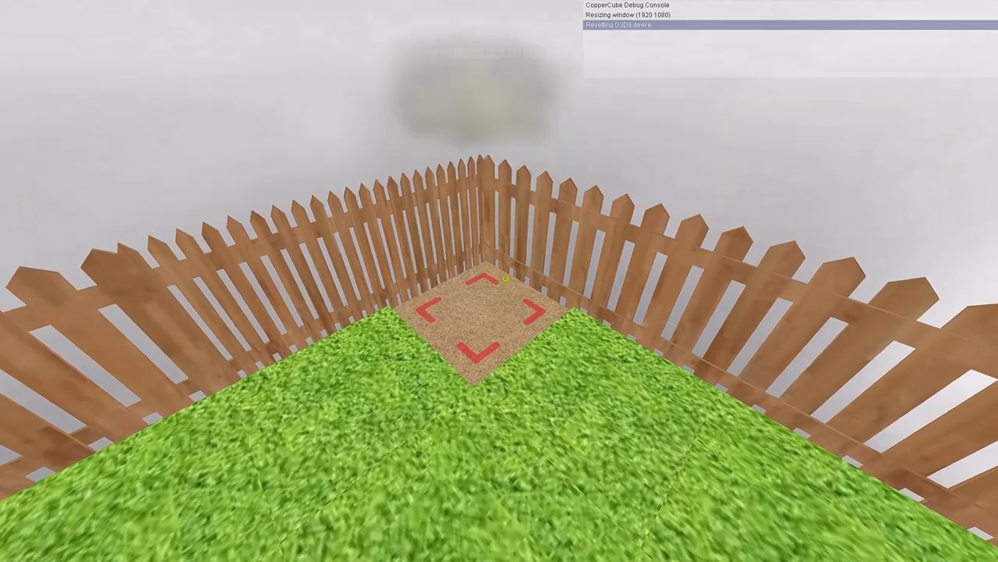
key(Down)
key(Escape)
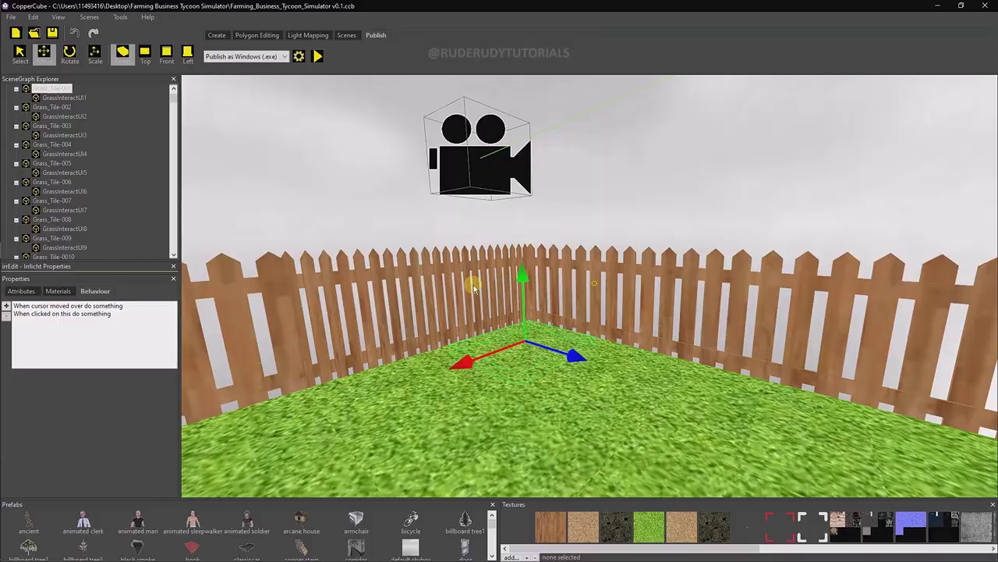
Examine Grass_Tile-001 in the fence corner up close and look through the scene's object hierarchy down to its last entries
scroll(546, 367, up, 5)
right_drag(543, 369, 555, 363)
scroll(675, 307, down, 4)
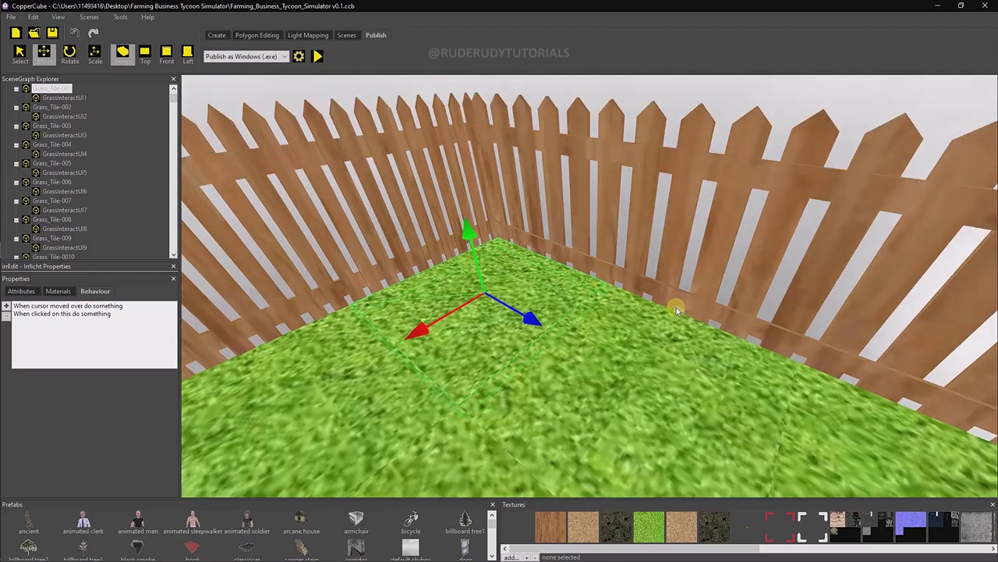
right_drag(676, 308, 643, 357)
scroll(650, 329, up, 4)
drag(643, 357, 646, 411)
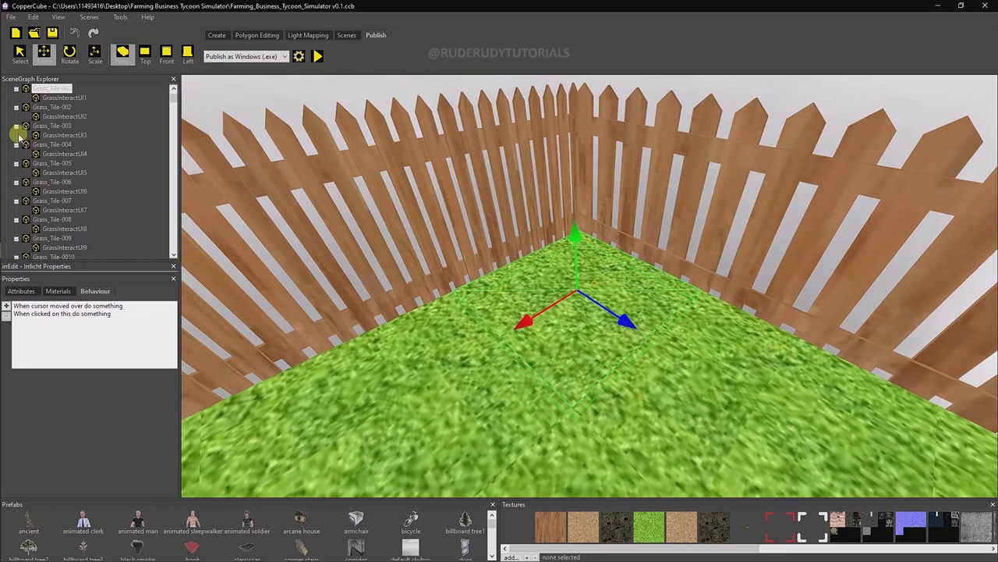
scroll(53, 110, up, 2)
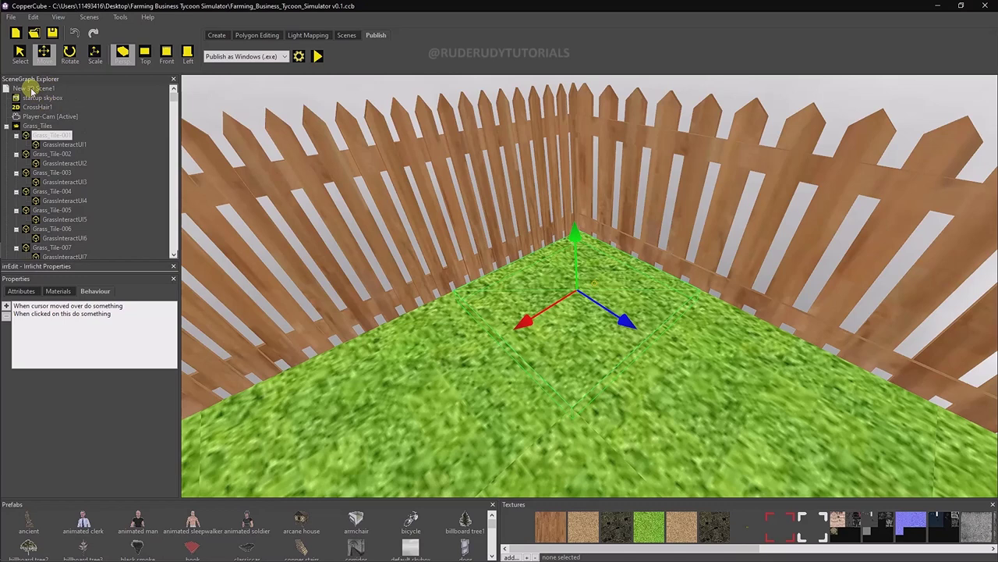
click(51, 136)
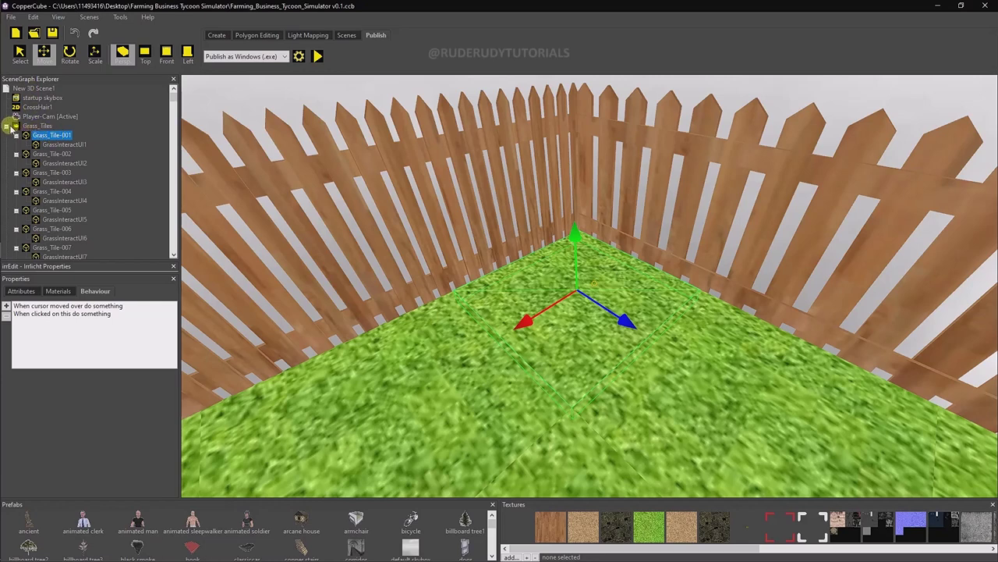
scroll(67, 201, down, 3)
drag(167, 111, 164, 251)
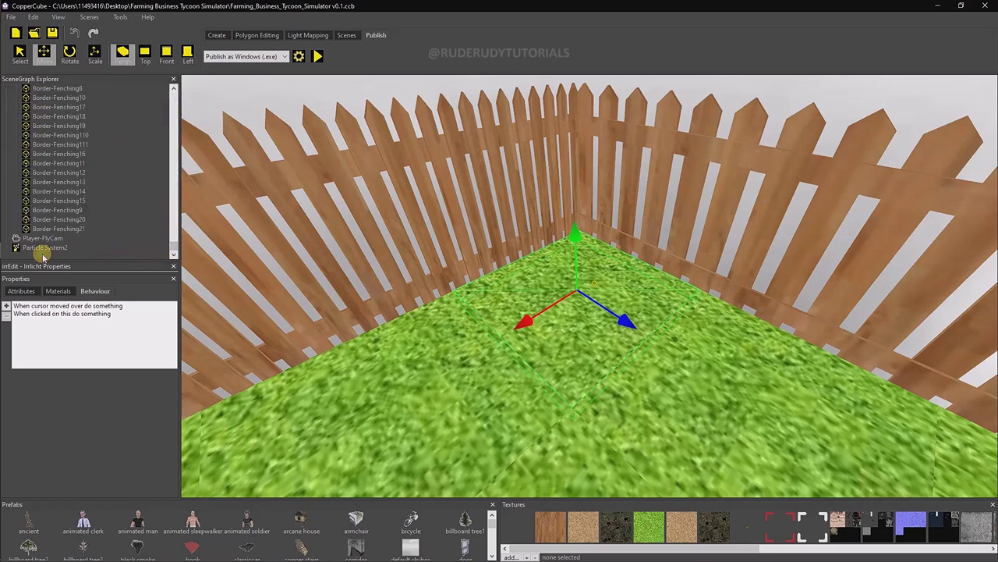
Create a 3D sound object in the scene, select it, and show its attributes
click(212, 35)
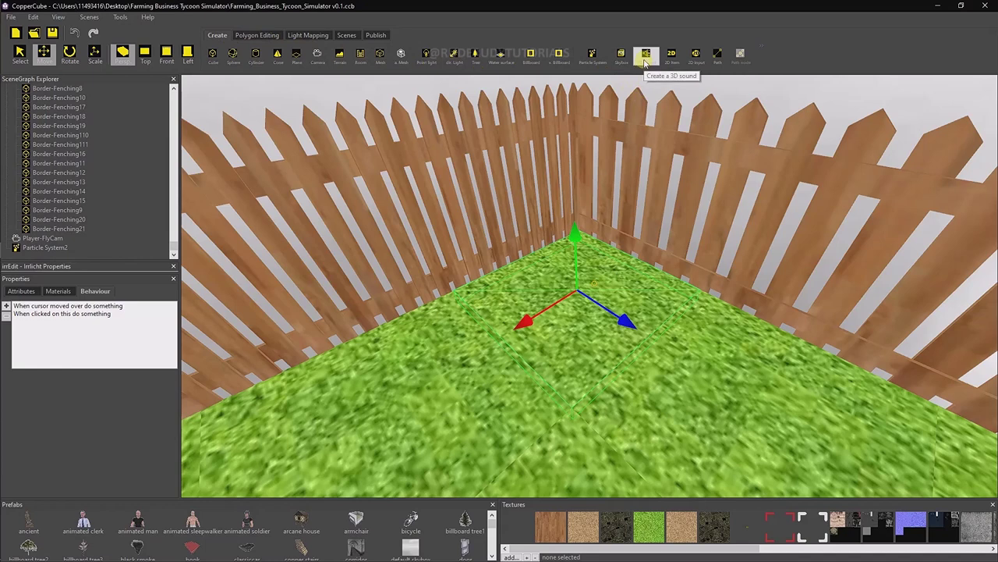
click(647, 54)
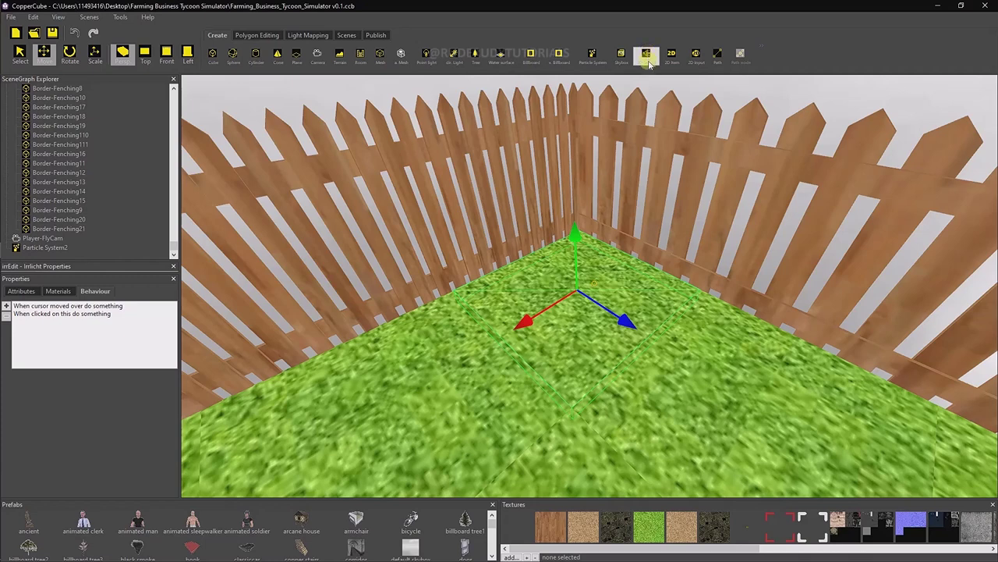
click(647, 67)
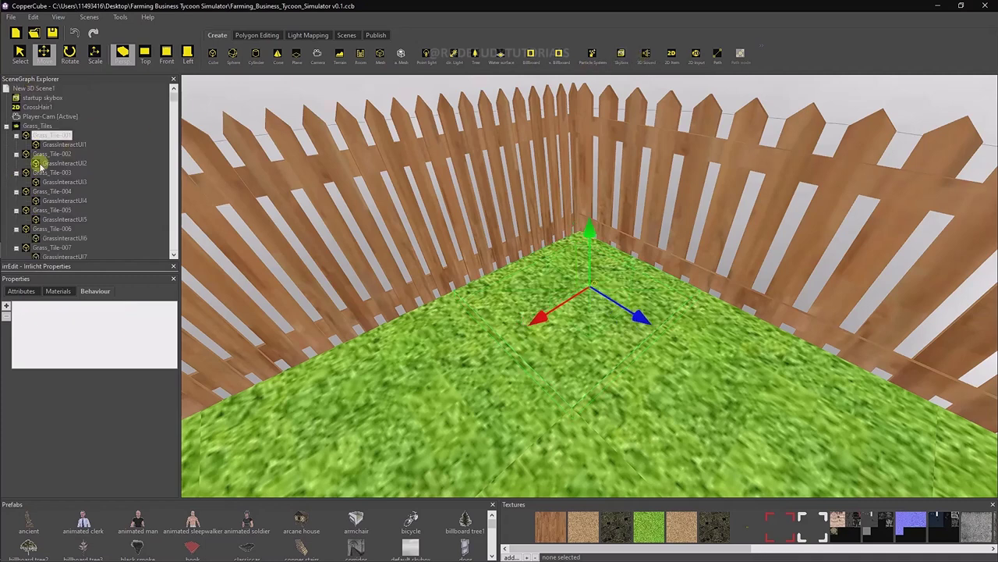
drag(173, 93, 173, 255)
click(50, 247)
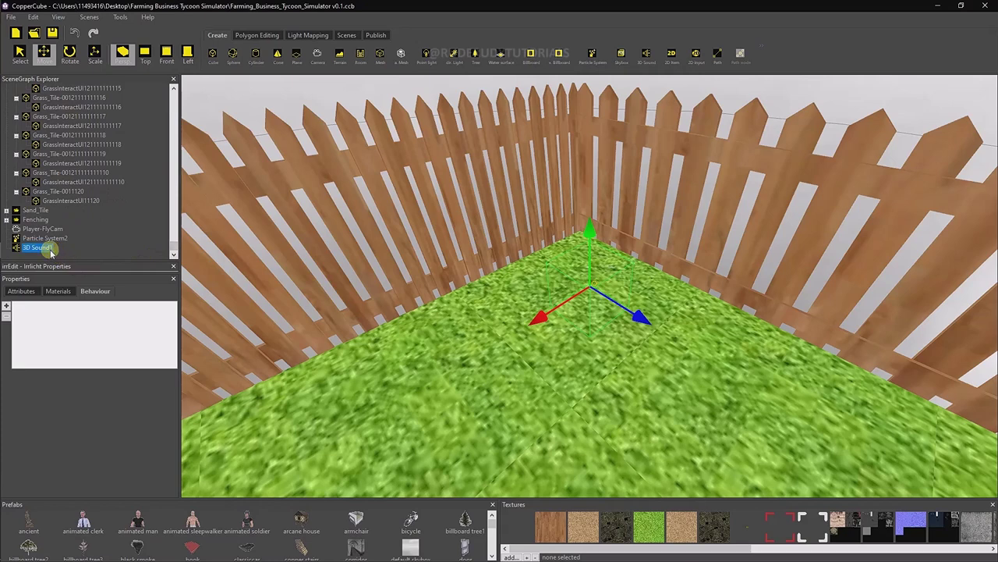
click(22, 291)
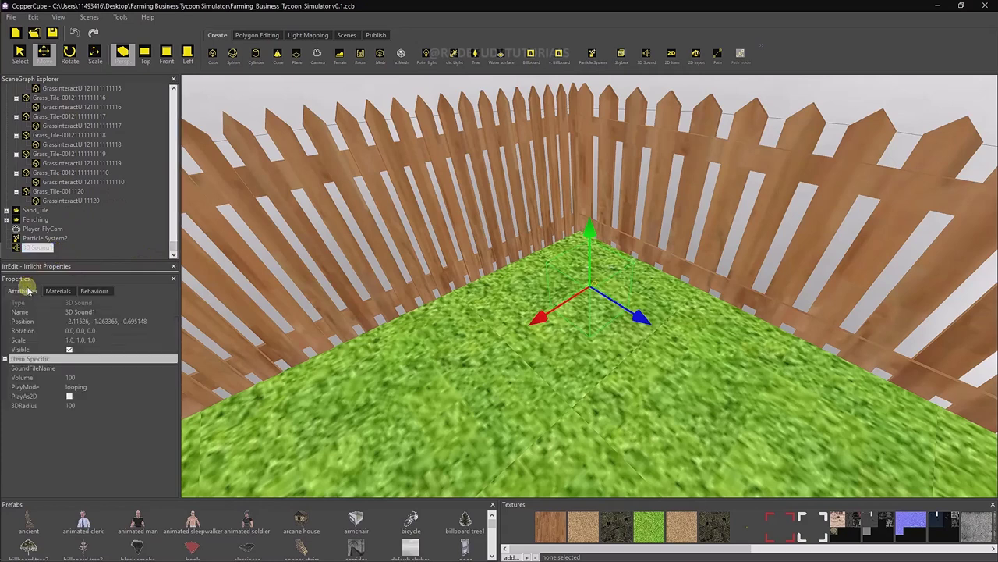
click(71, 376)
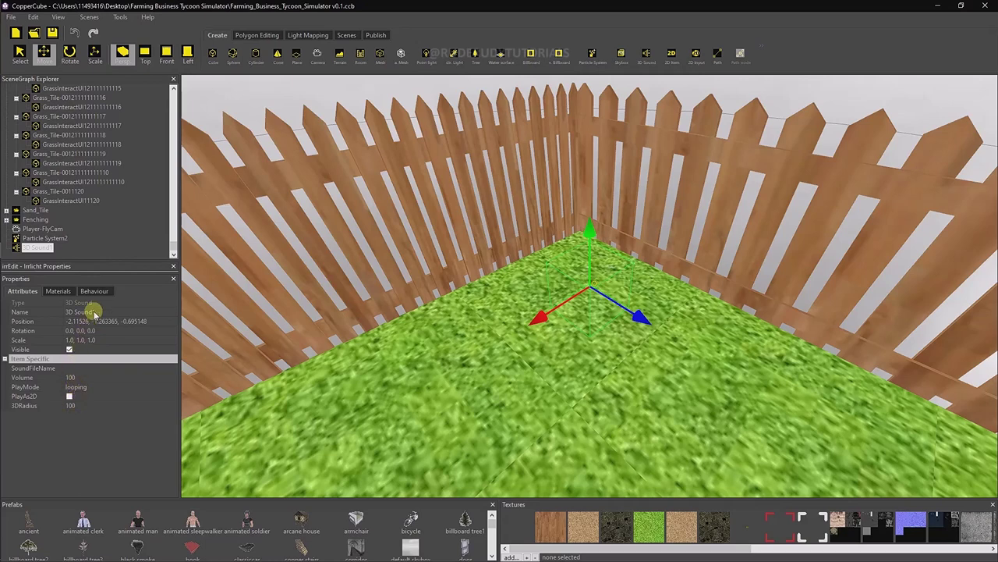
Set the 3D sound's position to 0,0,0 and raise it vertically to about 2.5 above the ground
right_drag(464, 436, 454, 410)
scroll(455, 410, down, 3)
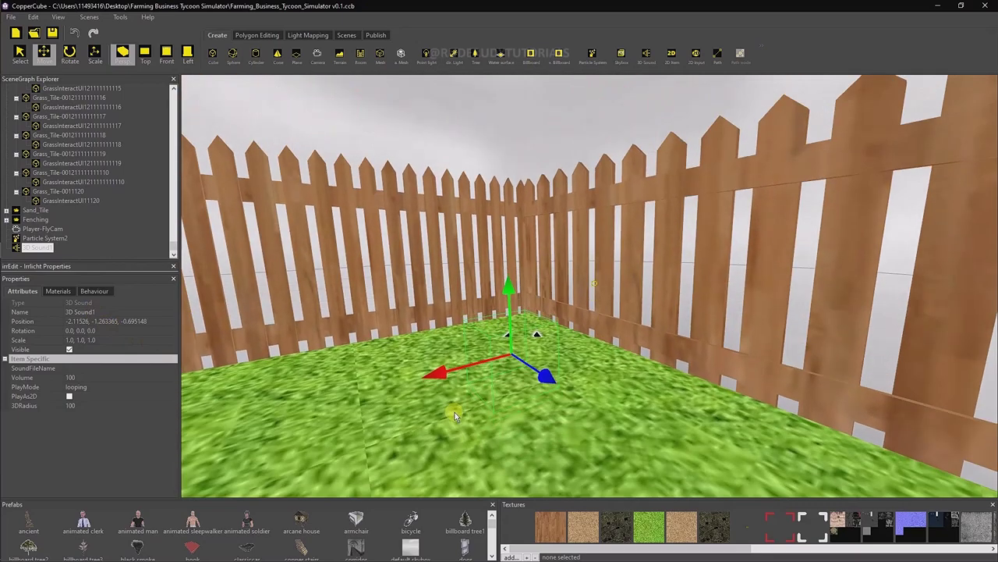
drag(509, 284, 508, 238)
click(104, 321)
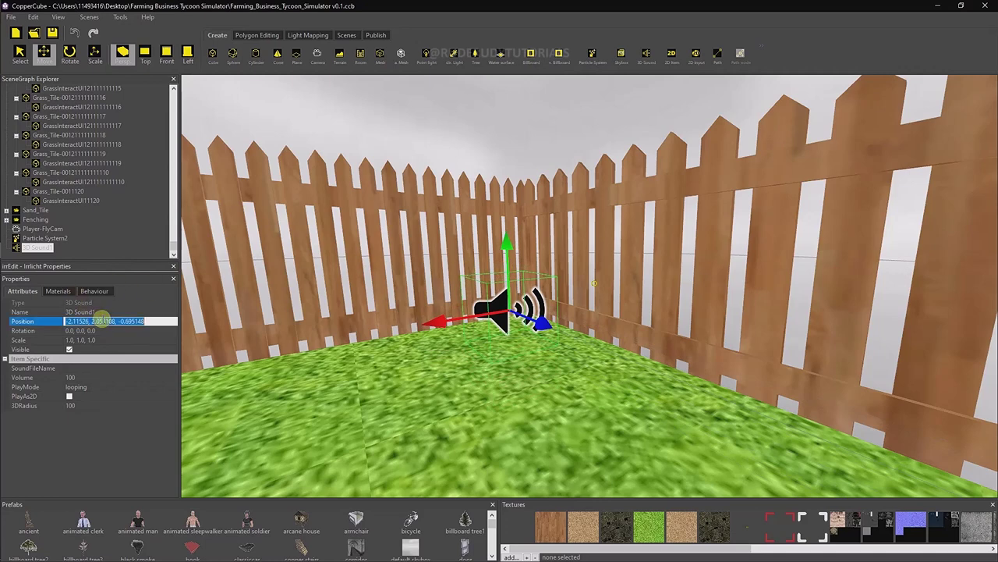
text(0,0,0)
key(Return)
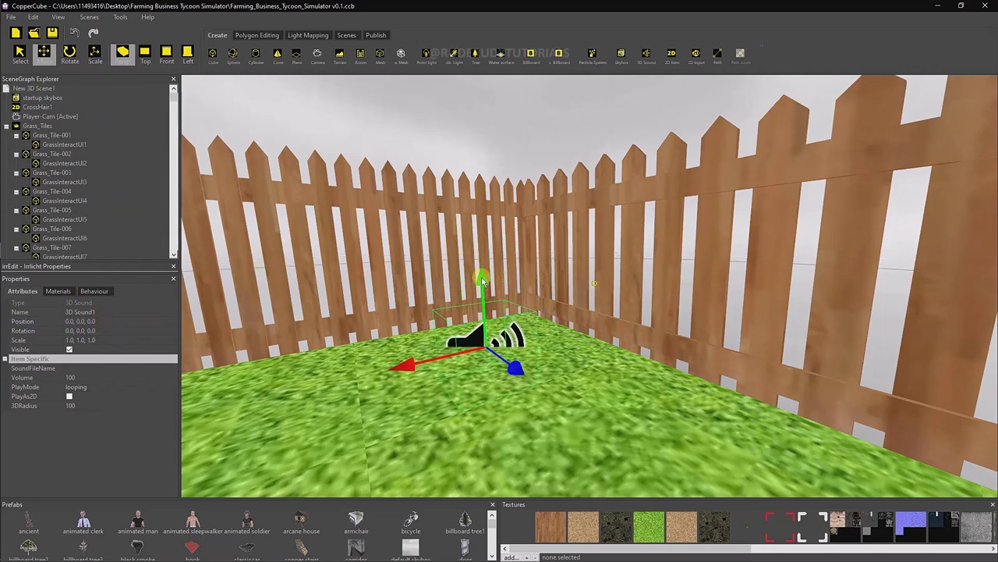
drag(477, 261, 477, 266)
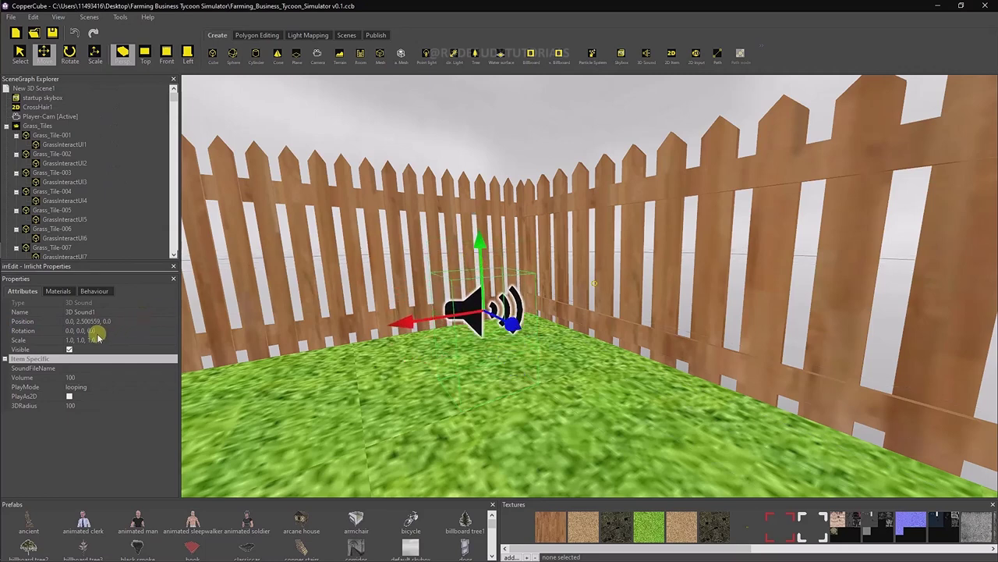
Set the 3D sound's play mode to nothing and enable its PlayAs2D option
click(96, 386)
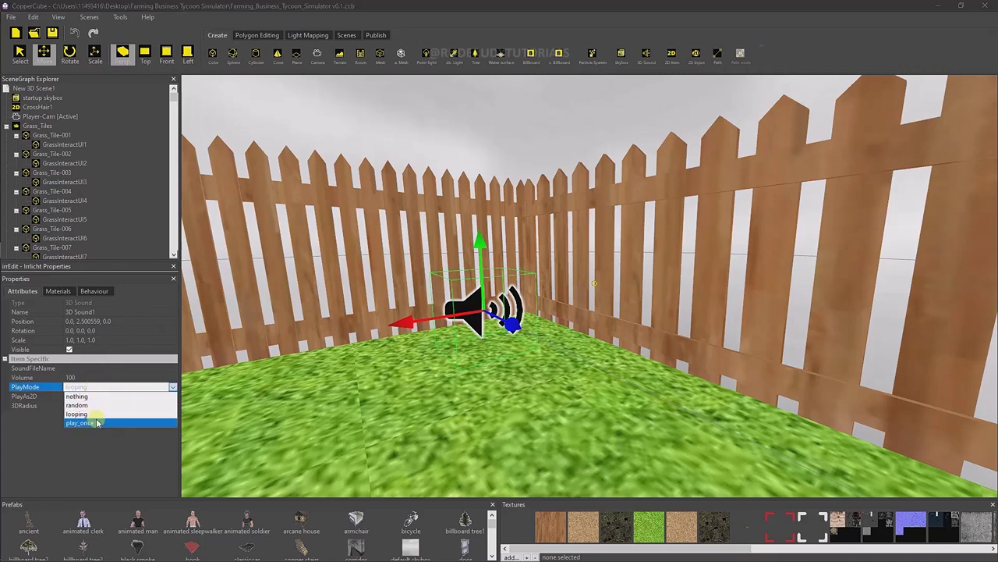
click(96, 422)
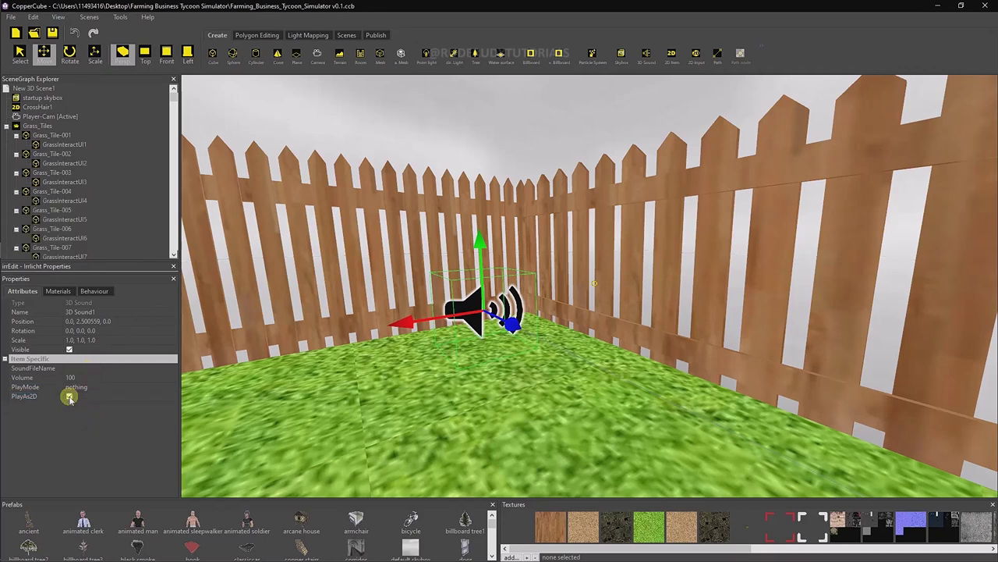
Load digging-with-shovel.ogg from the misc folder of Farming Business Tycoon Simulator as the 3D sound's sound file
click(95, 371)
click(94, 372)
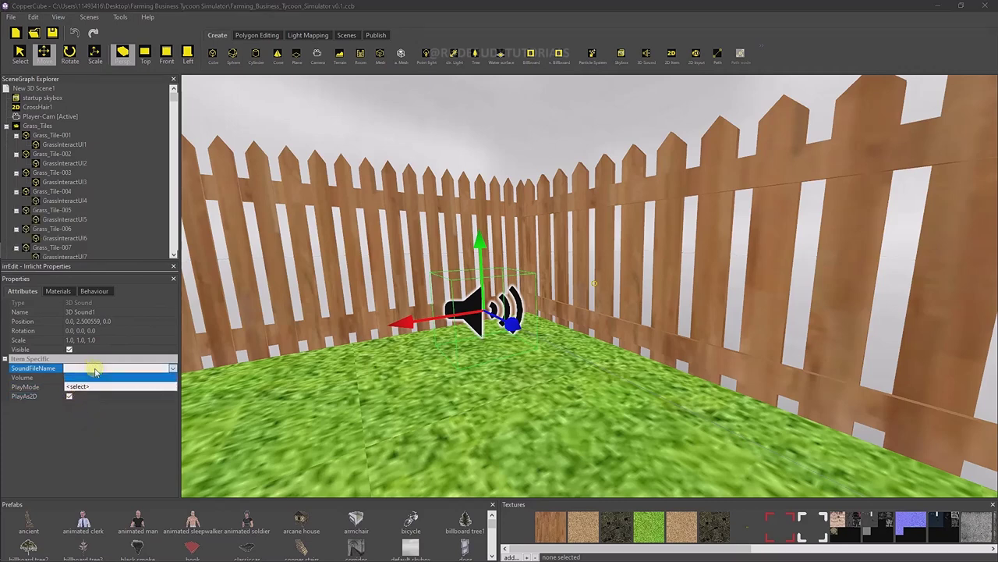
click(89, 386)
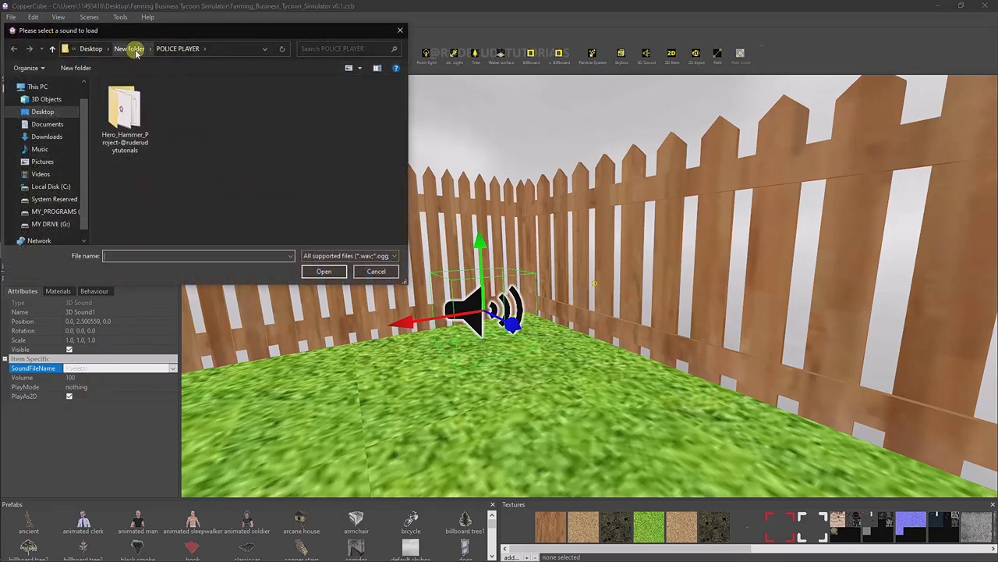
click(43, 111)
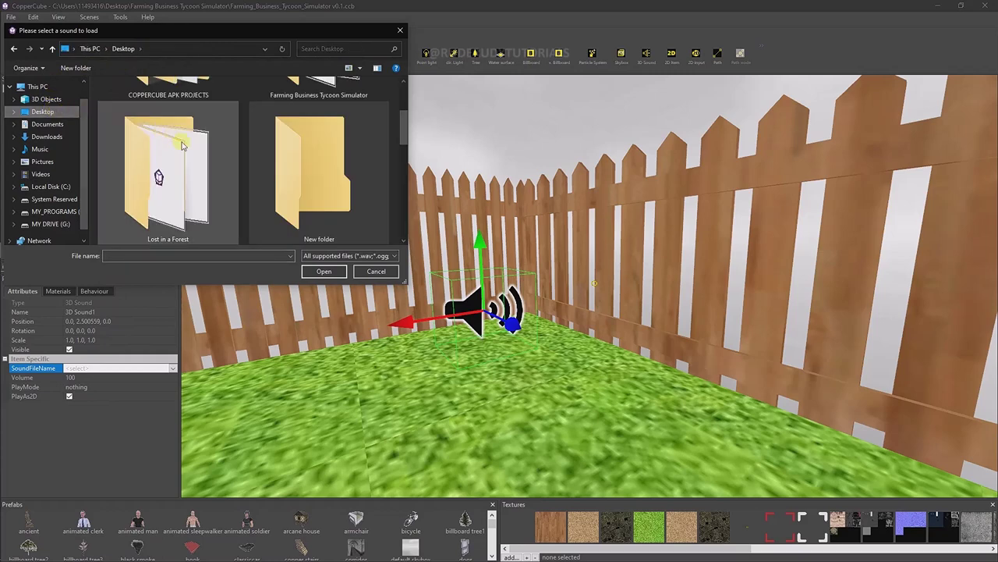
scroll(297, 134, up, 2)
double_click(299, 131)
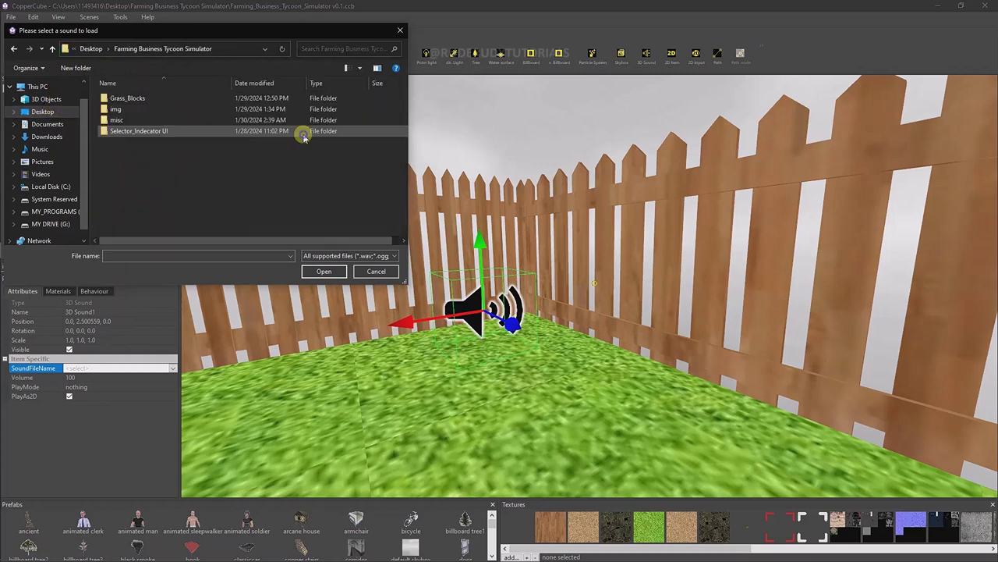
double_click(114, 121)
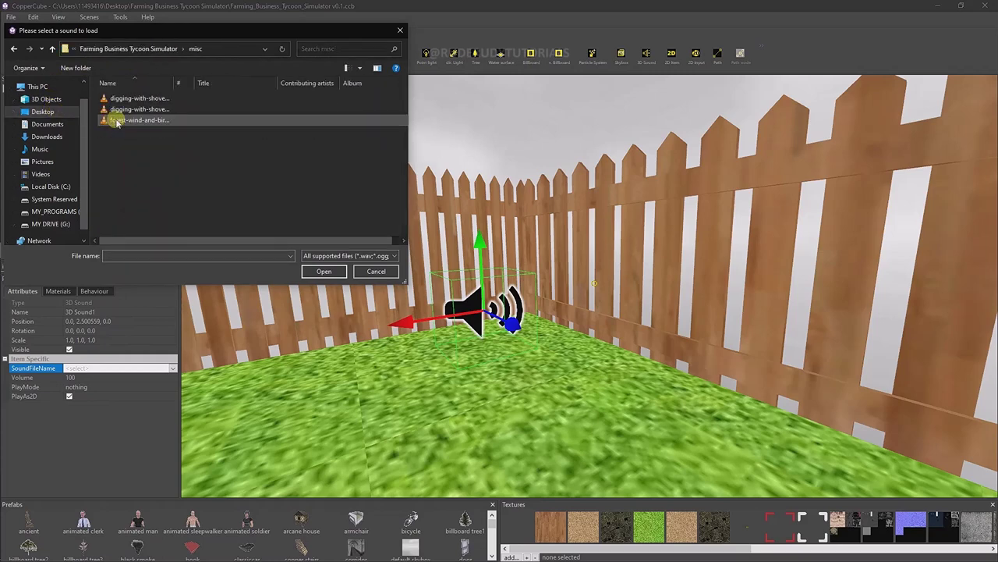
click(131, 101)
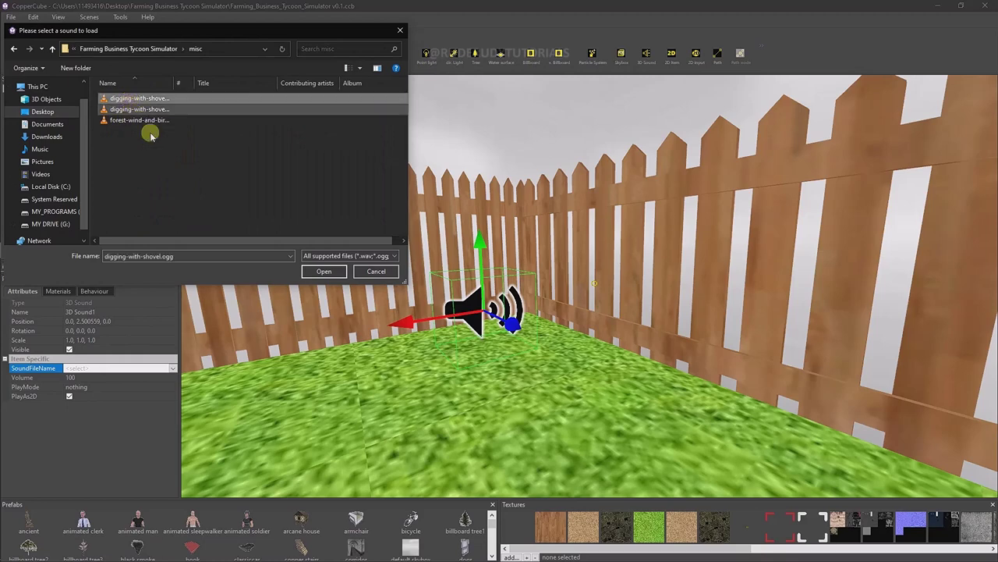
click(137, 111)
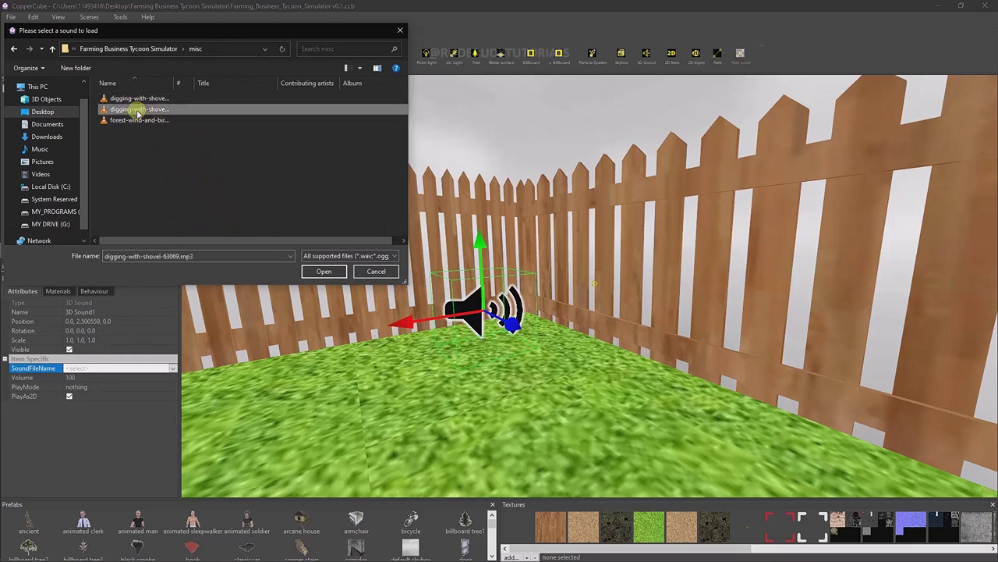
click(134, 100)
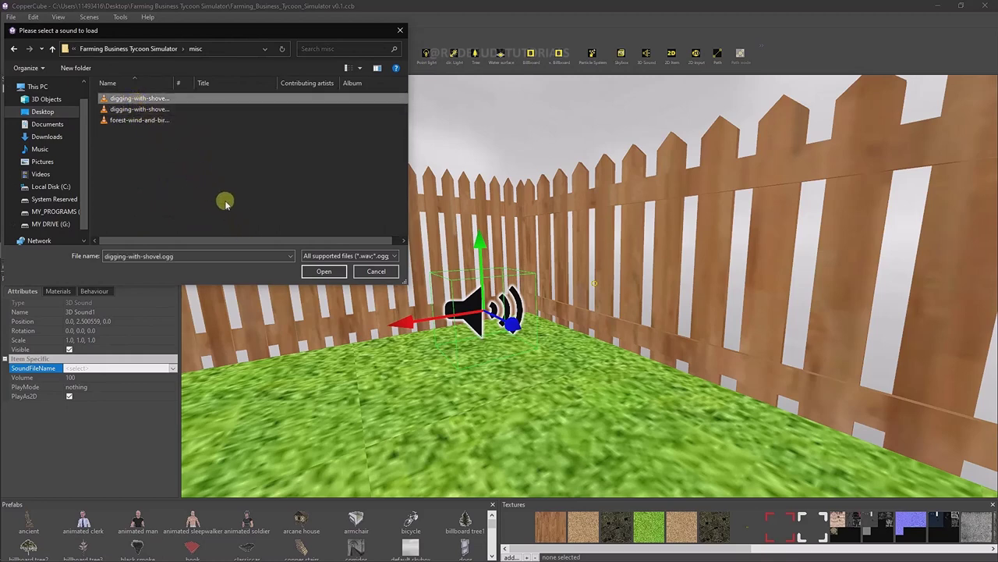
click(320, 271)
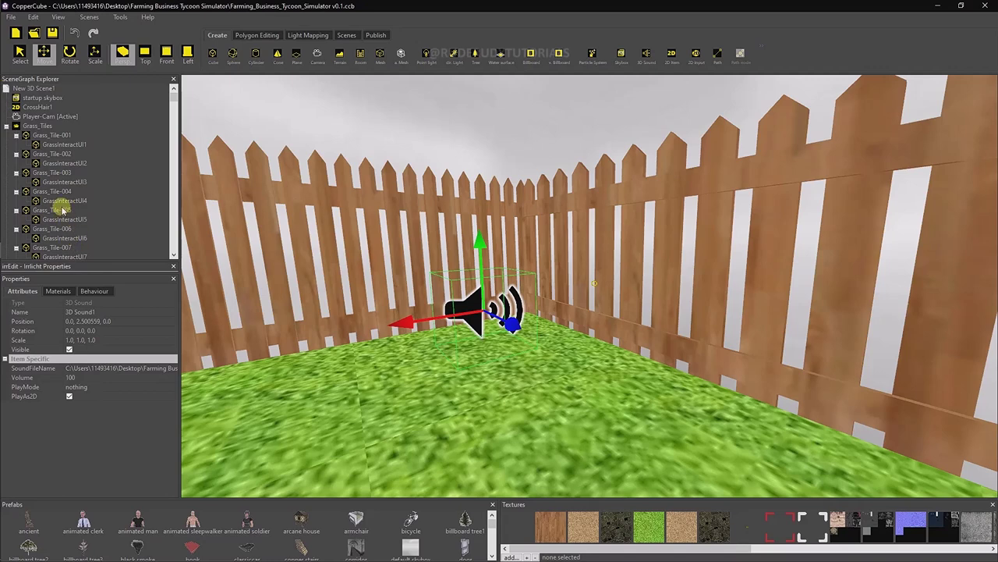
Select Grass_Tile-001 and open the settings of its "When clicked on this do something" behaviour
click(50, 135)
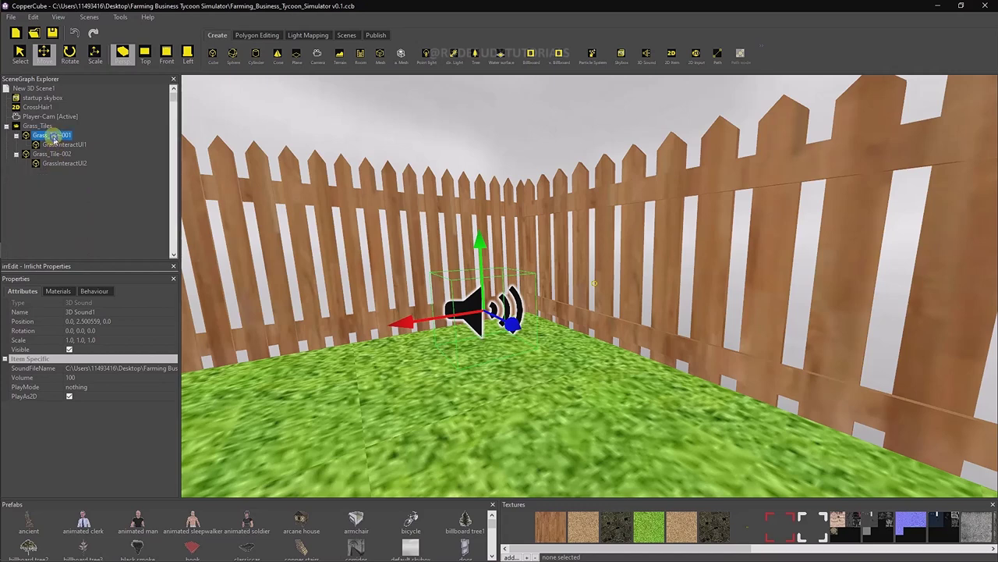
click(95, 290)
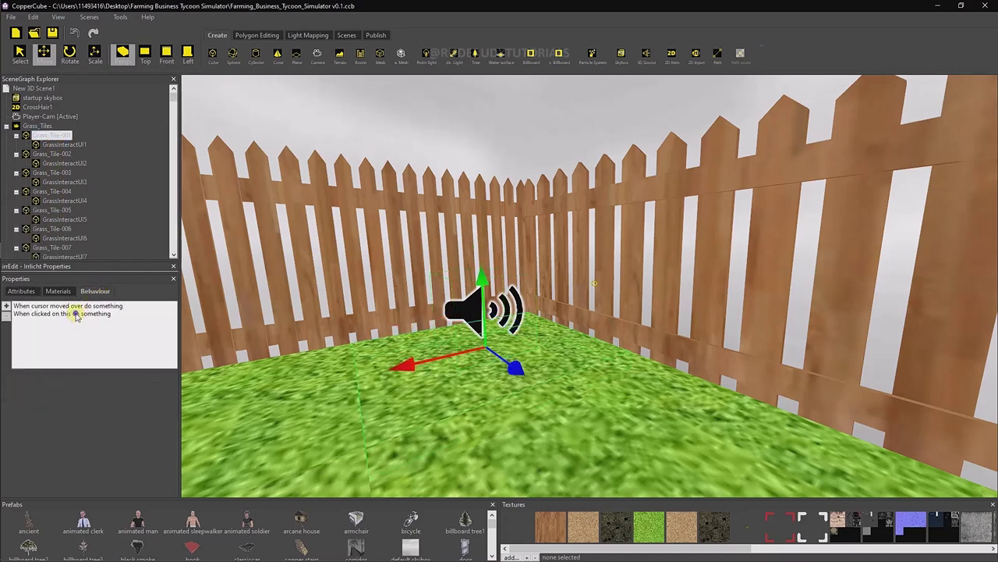
click(75, 315)
click(118, 396)
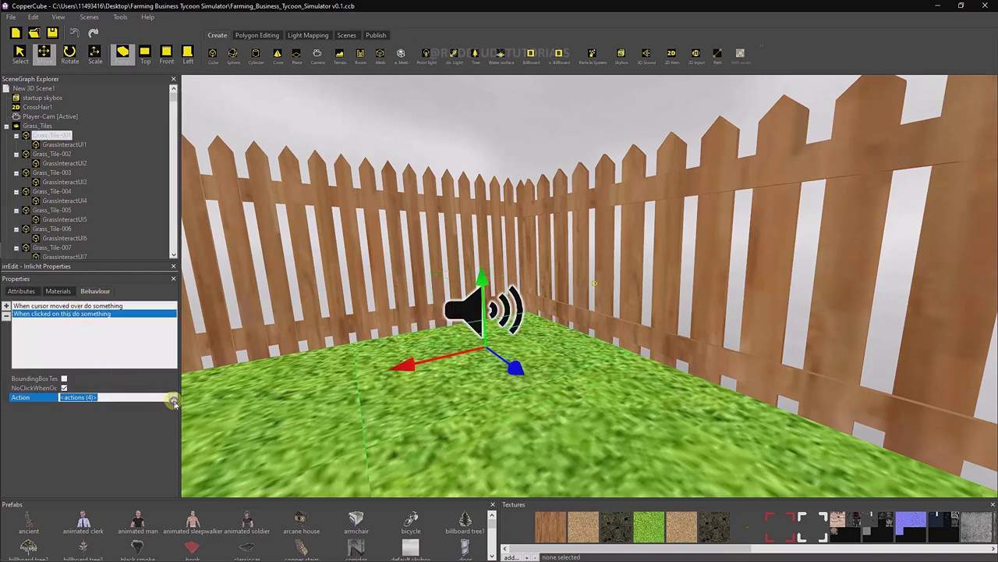
click(172, 399)
scroll(134, 409, down, 2)
click(13, 388)
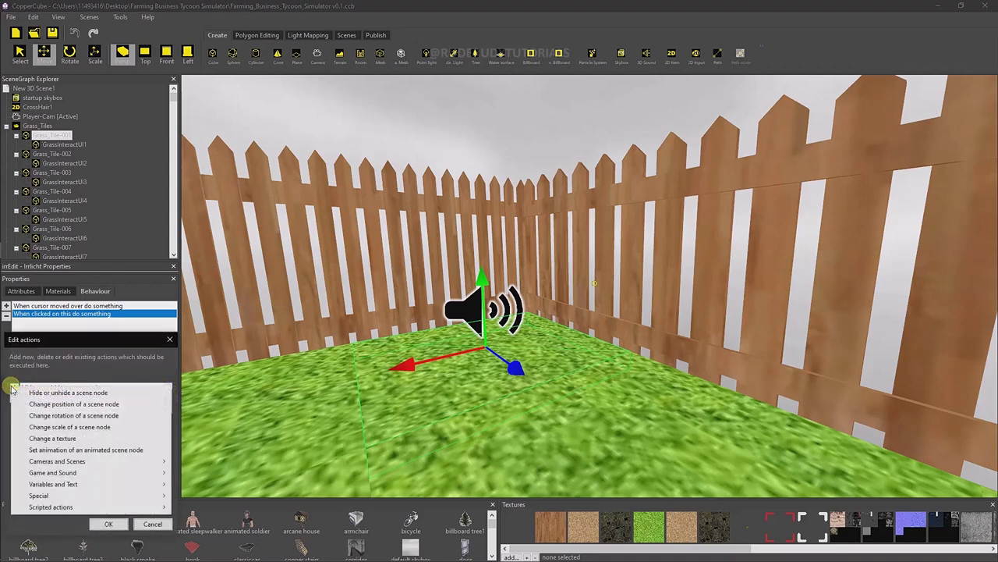
mouse_move(94, 489)
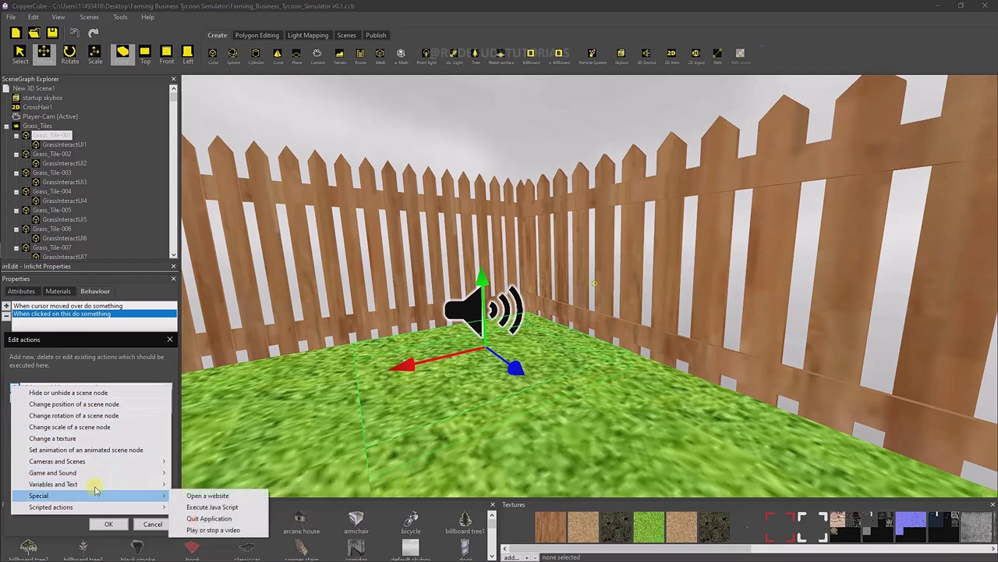
mouse_move(112, 473)
click(207, 485)
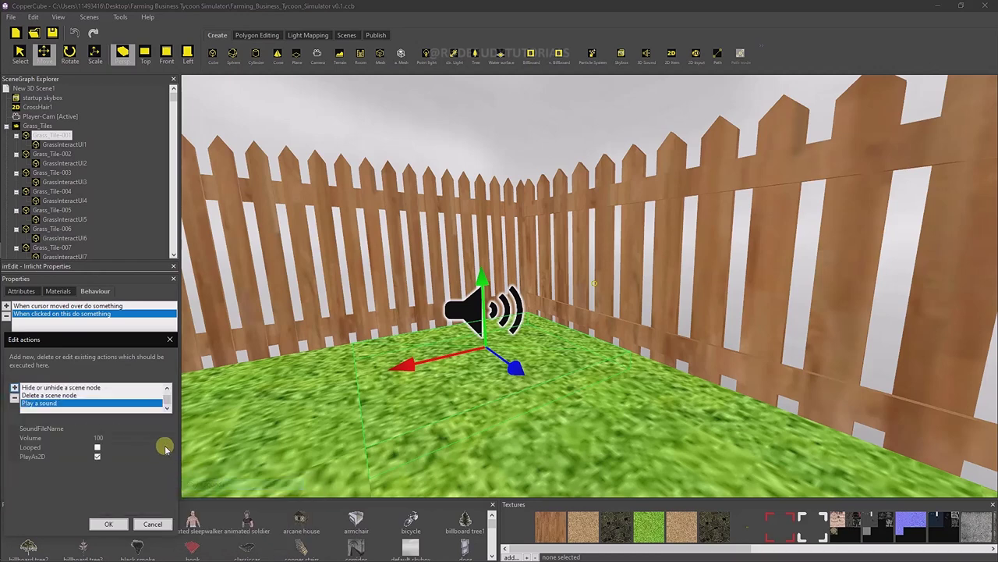
click(113, 429)
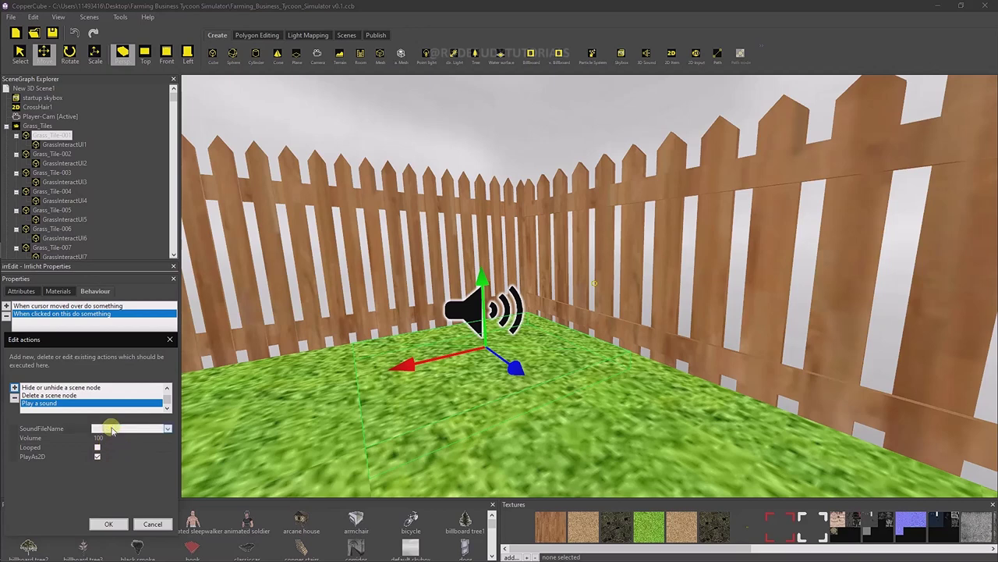
click(152, 524)
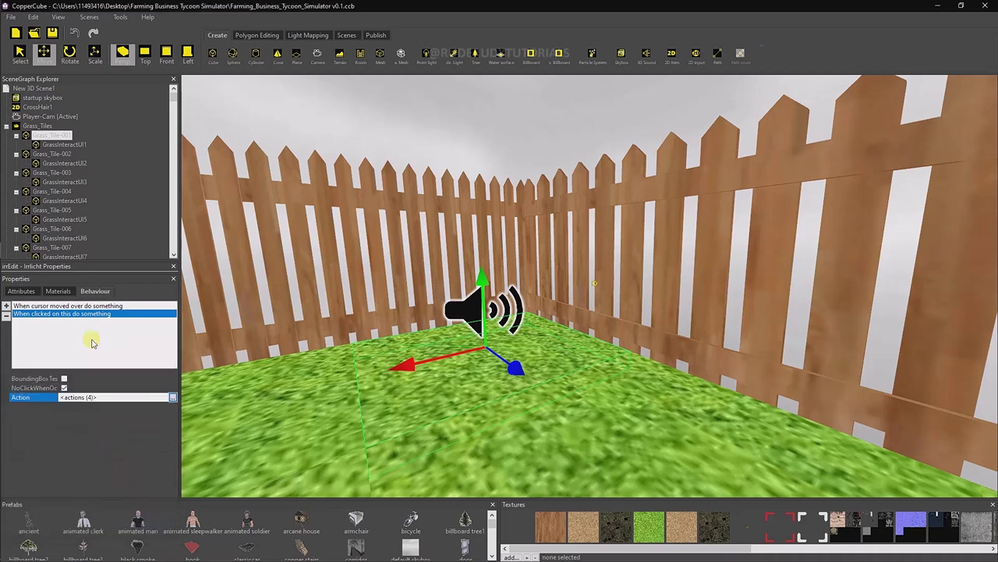
Add a "Play a sound" action after the Delete a scene node action in Grass_Tile-001's click behaviour
click(170, 398)
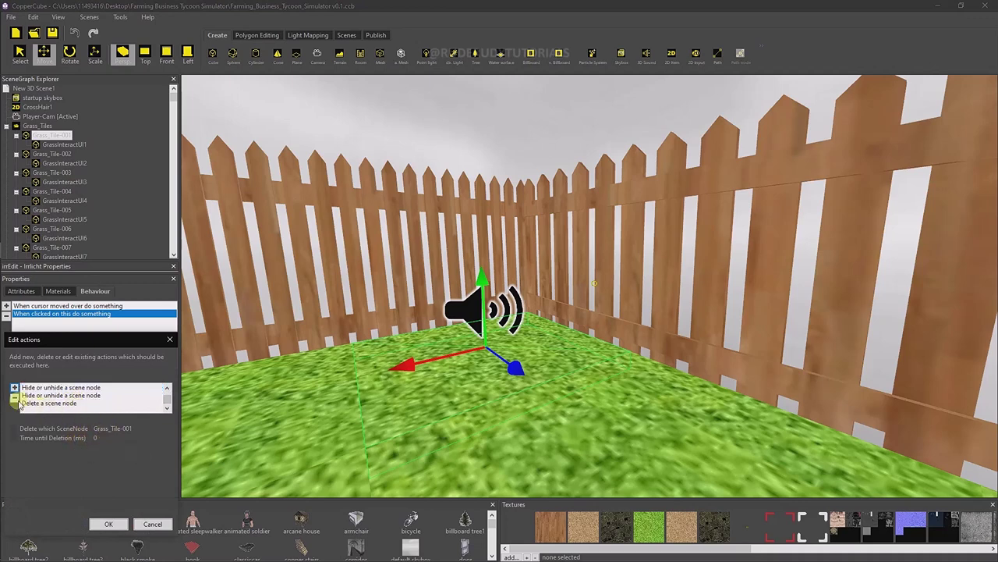
click(15, 386)
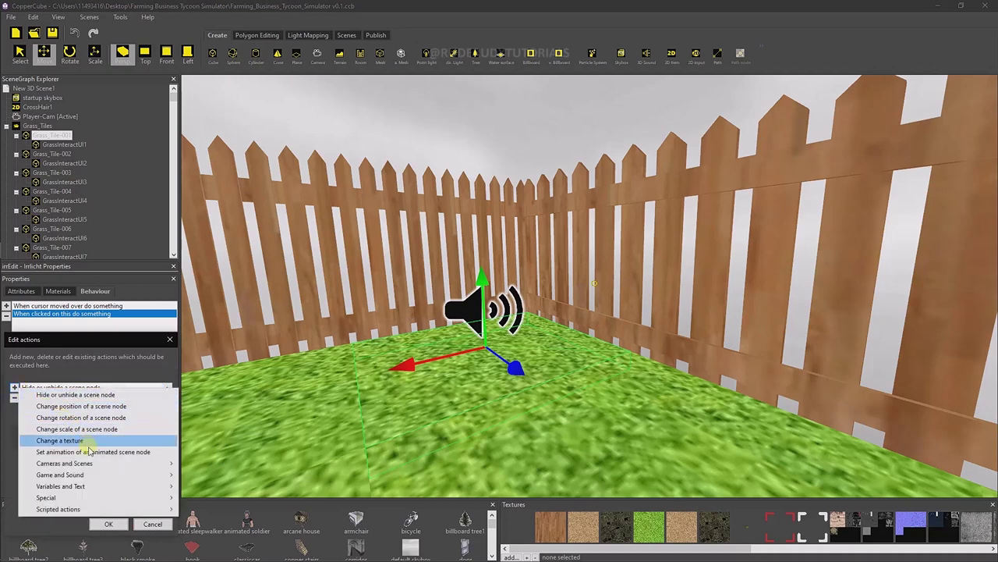
mouse_move(100, 476)
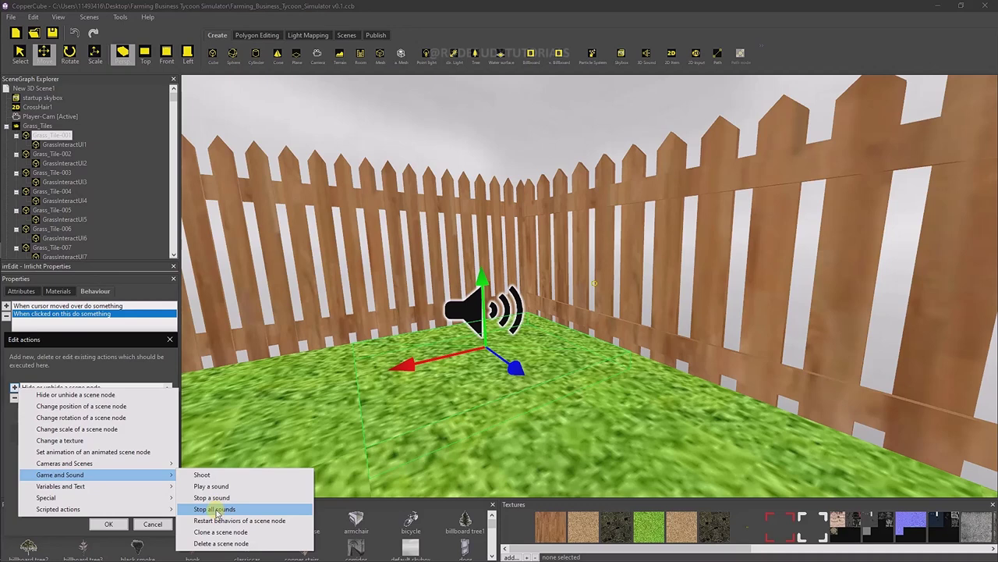
click(210, 486)
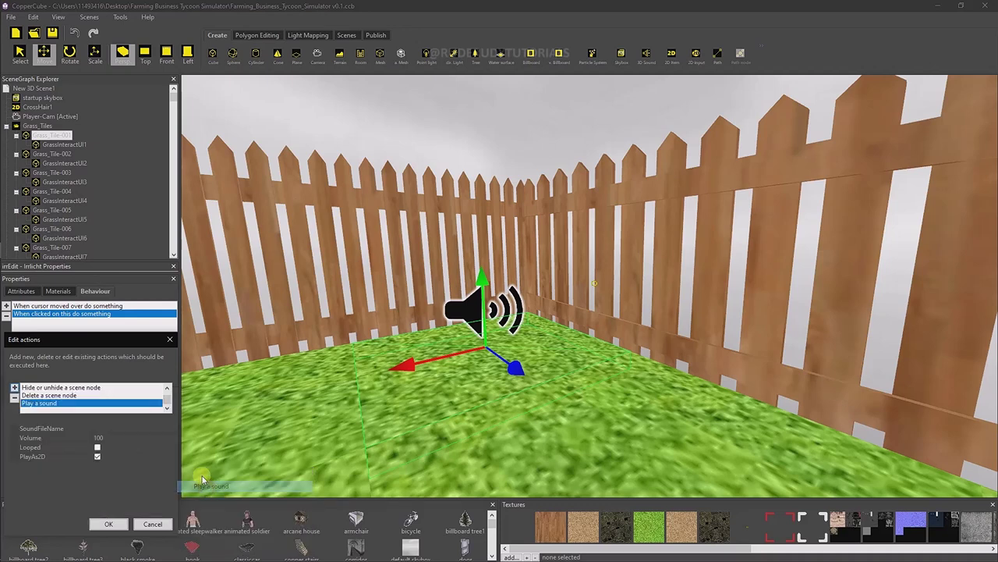
Load digging-with-shovel.ogg from the misc folder as the Play a sound action's file and save the action list
click(121, 429)
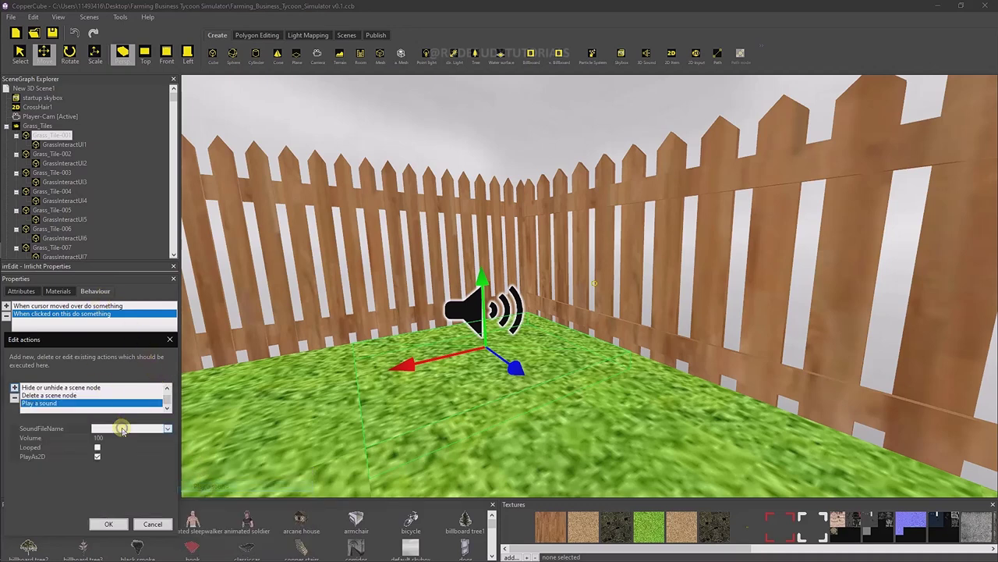
click(121, 428)
click(121, 446)
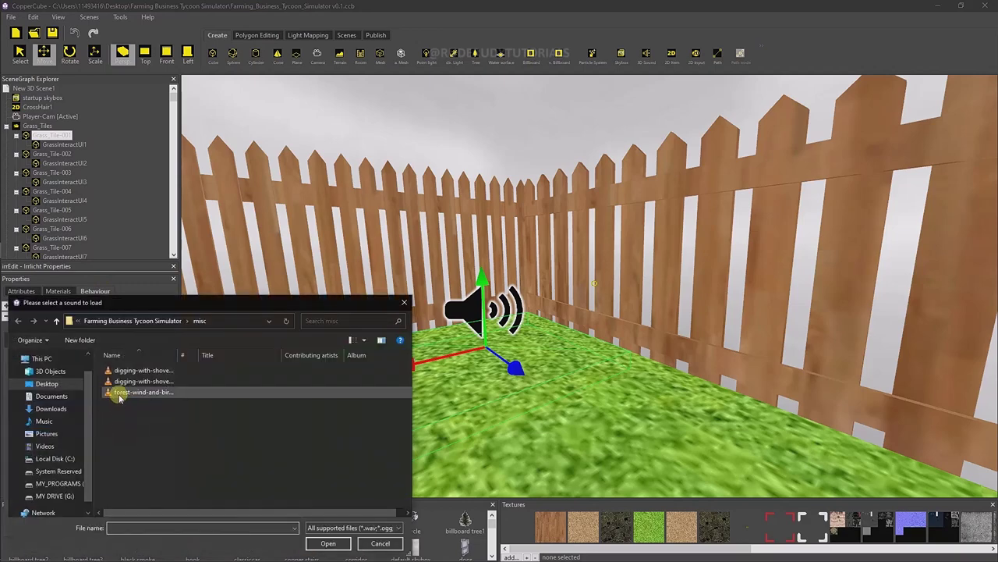
click(123, 381)
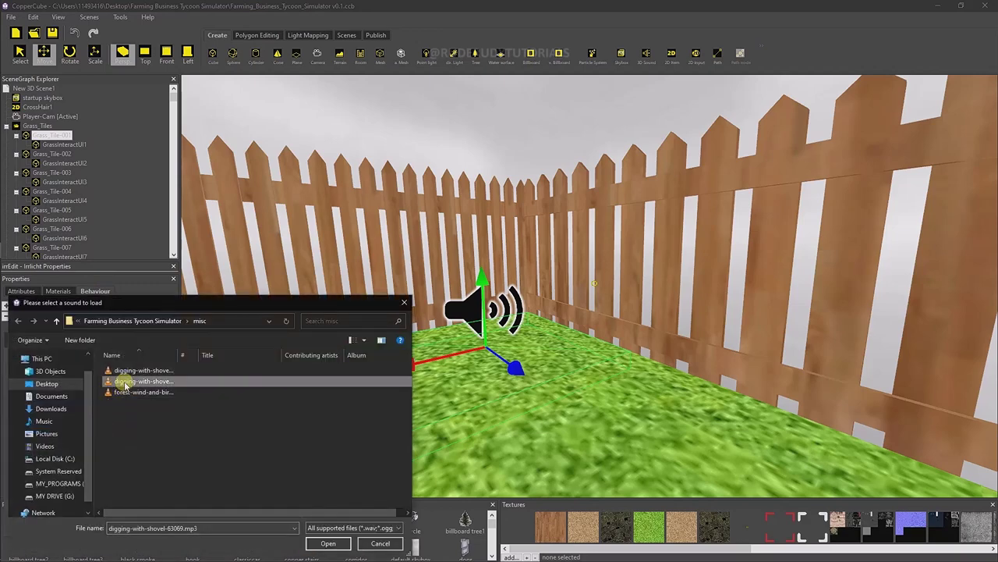
click(125, 371)
click(328, 543)
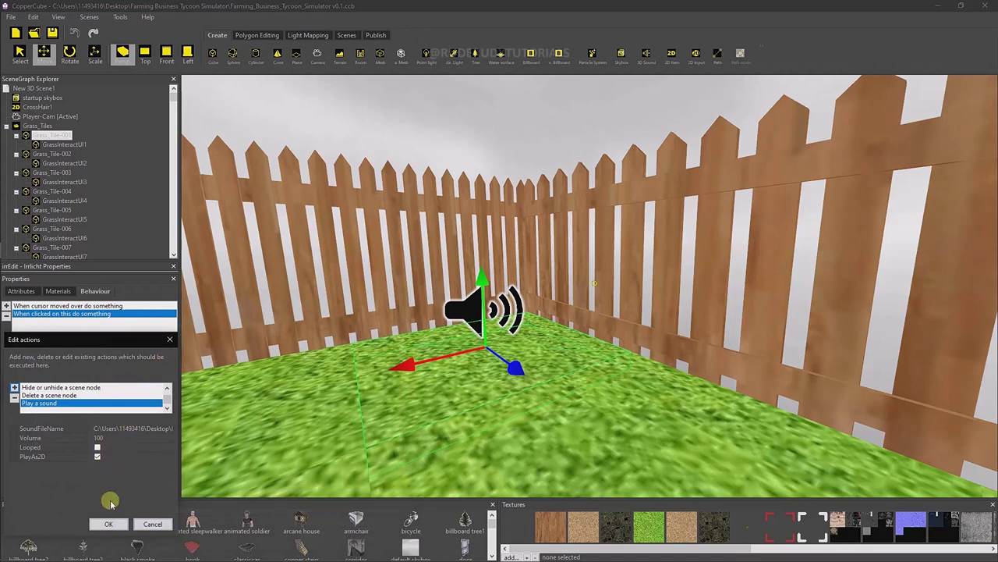
click(111, 525)
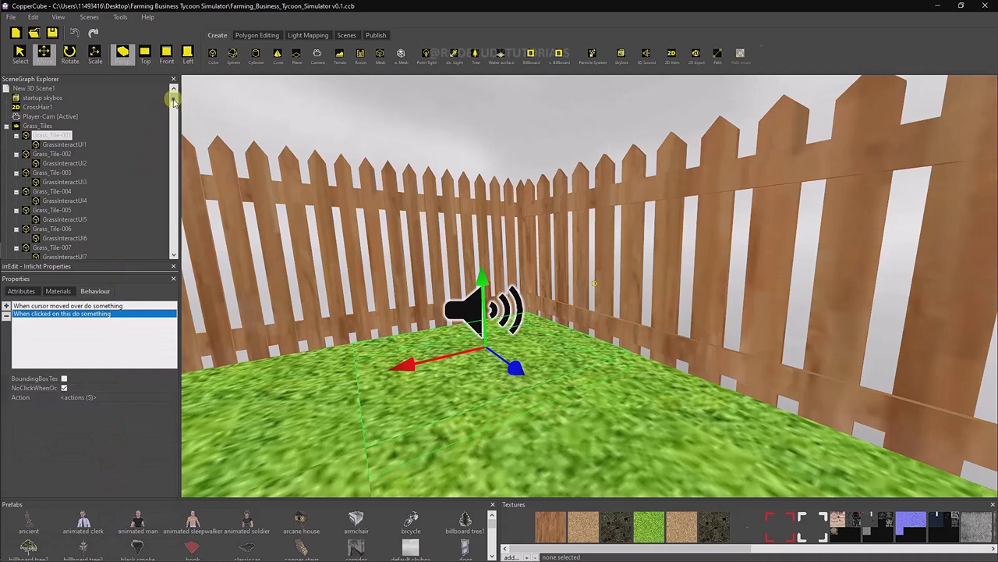
Select 3D Sound1 at the end of the scene graph and try to clone it
drag(174, 101, 37, 253)
click(37, 250)
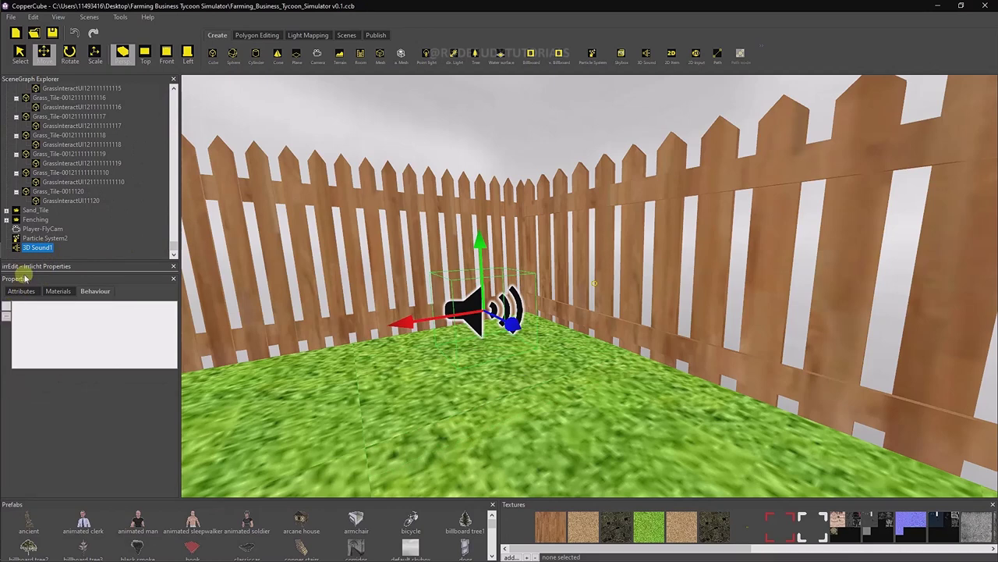
right_click(37, 250)
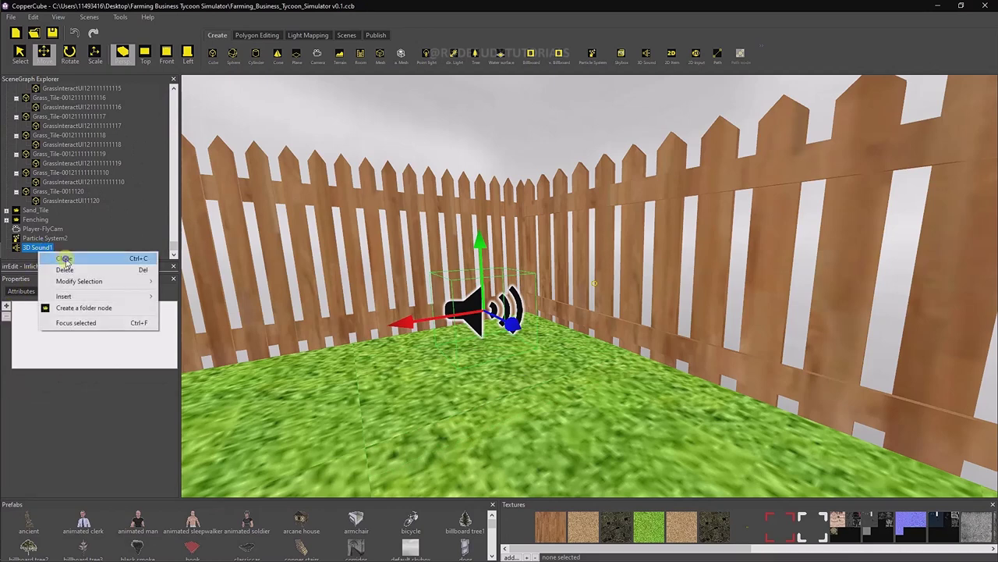
click(66, 260)
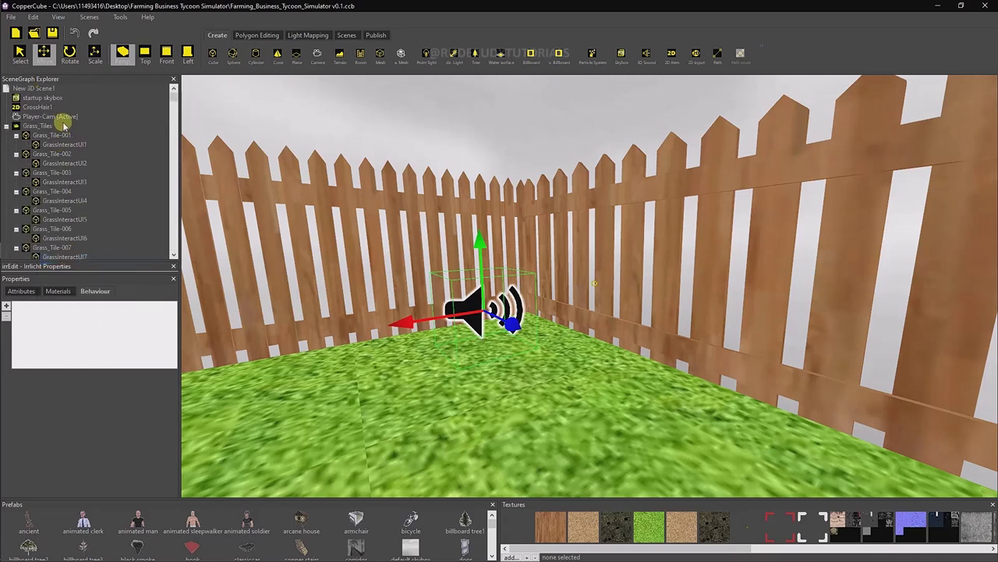
Return to Grass_Tile-001 and show its "When clicked on this do something" behaviour settings
scroll(57, 148, down, 6)
scroll(59, 149, up, 6)
click(49, 137)
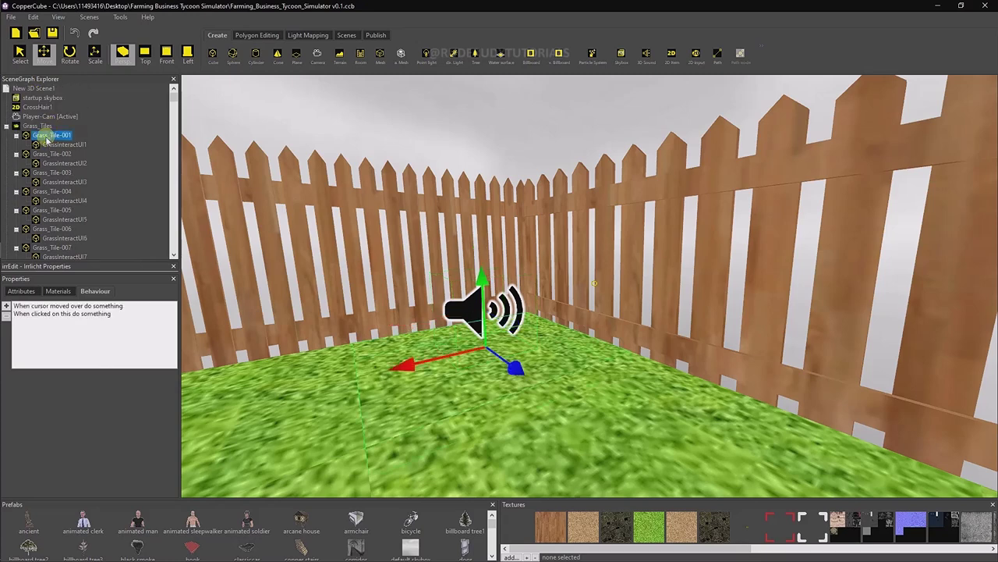
click(87, 314)
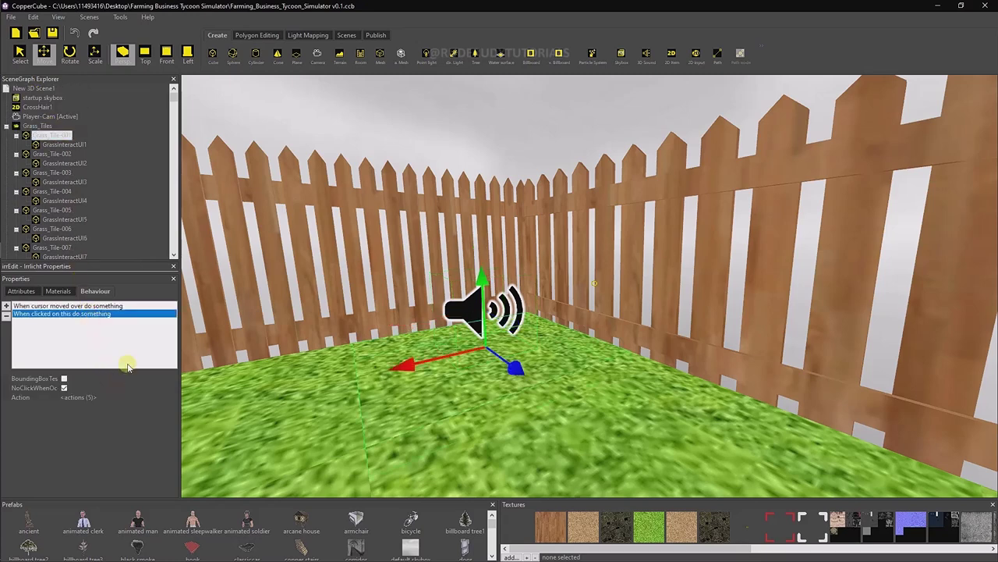
Launch the game as Windows (.exe), walk to the fenced corner, dig up the corner grass tile, and exit
click(376, 35)
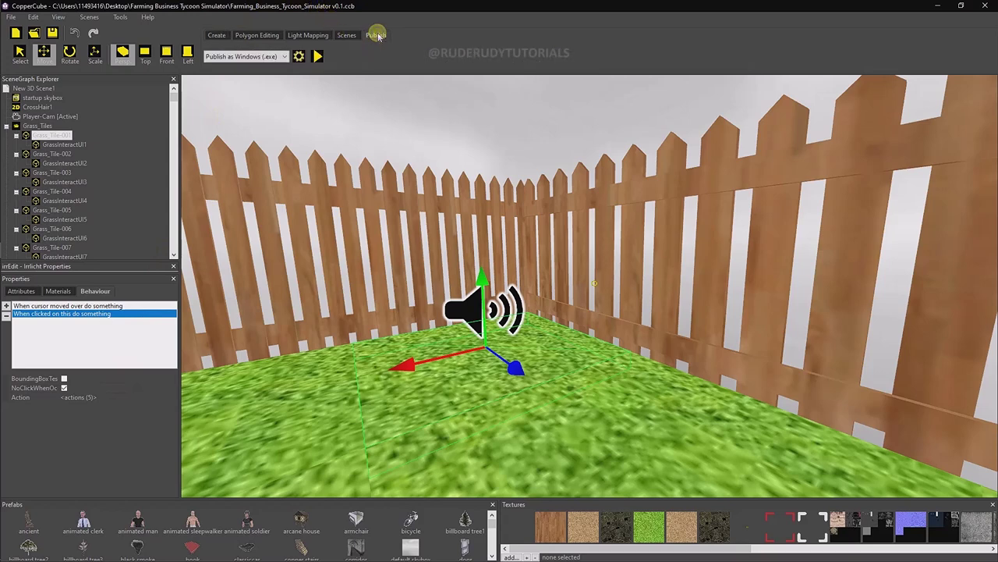
click(318, 56)
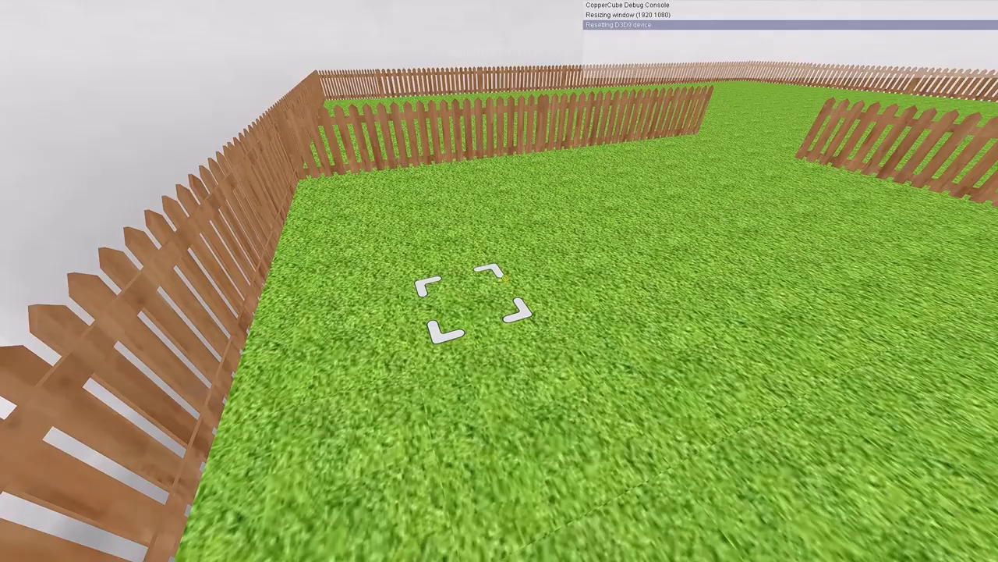
key(w)
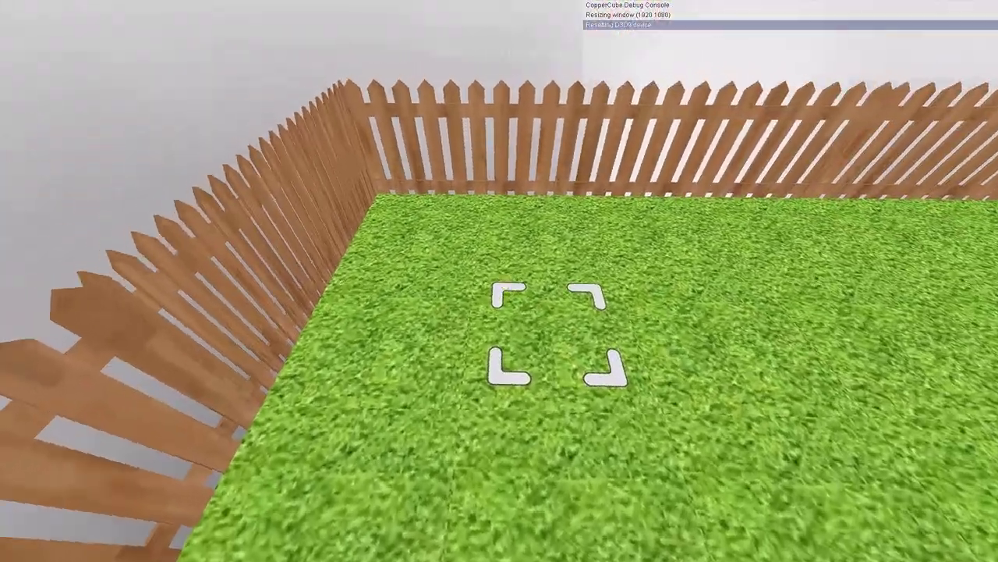
key(w)
click(505, 279)
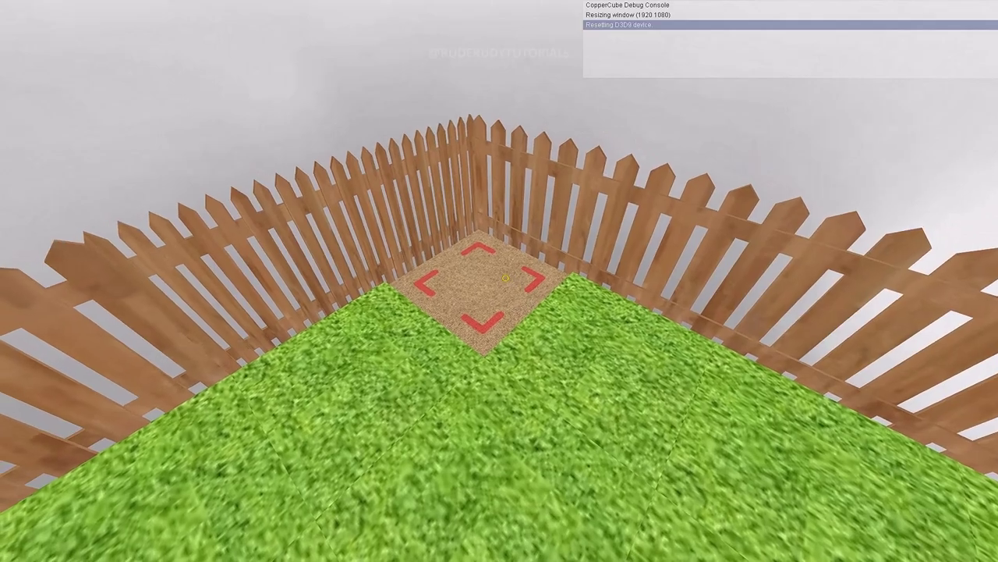
key(Escape)
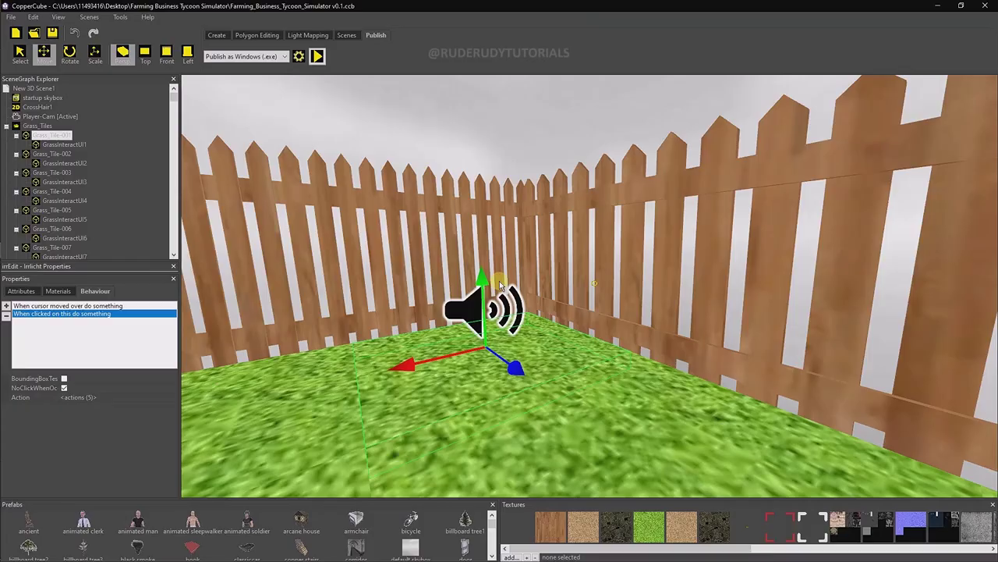
Playtest again by digging up the corner grass tile and the one beside it, then exit the game
click(317, 56)
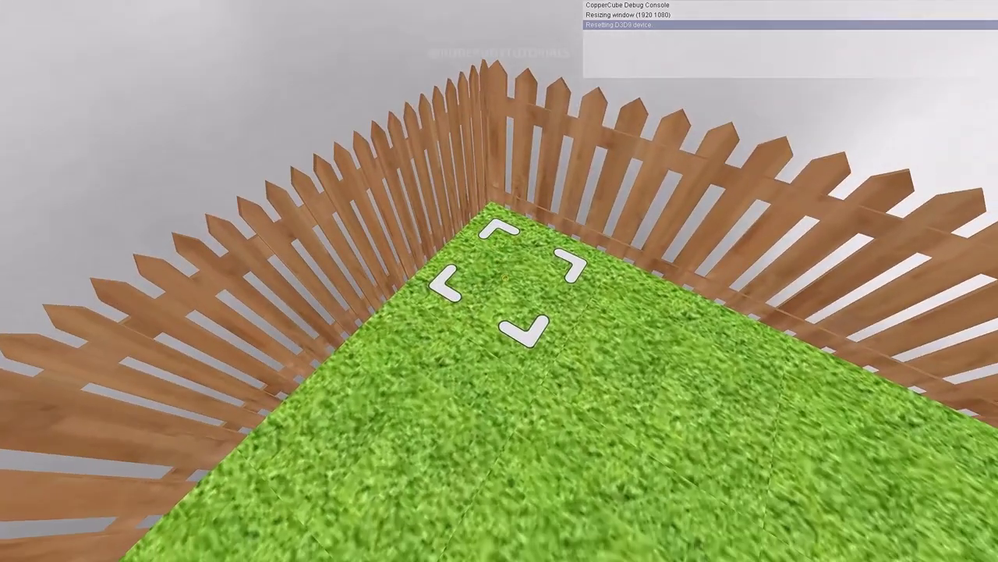
click(508, 297)
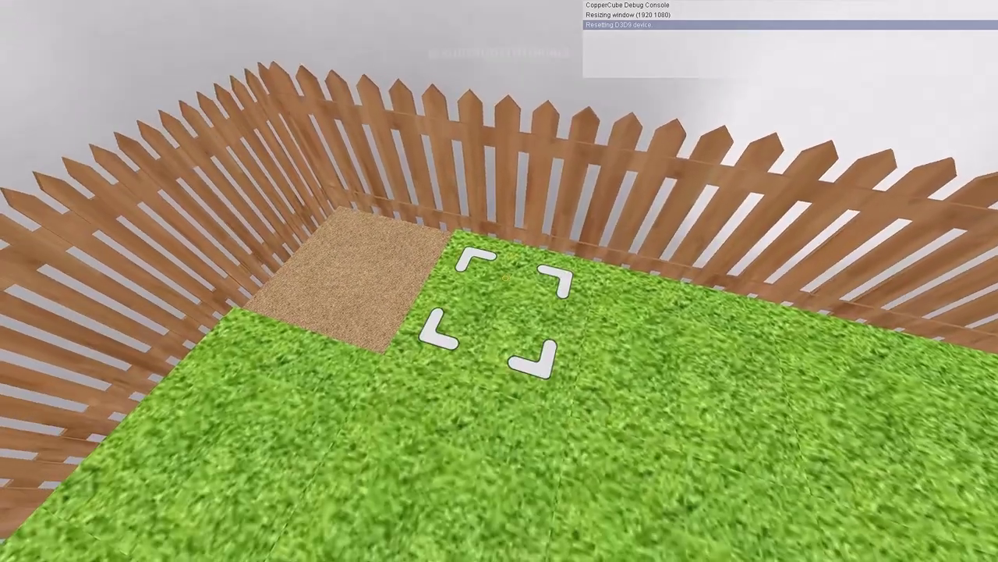
click(506, 278)
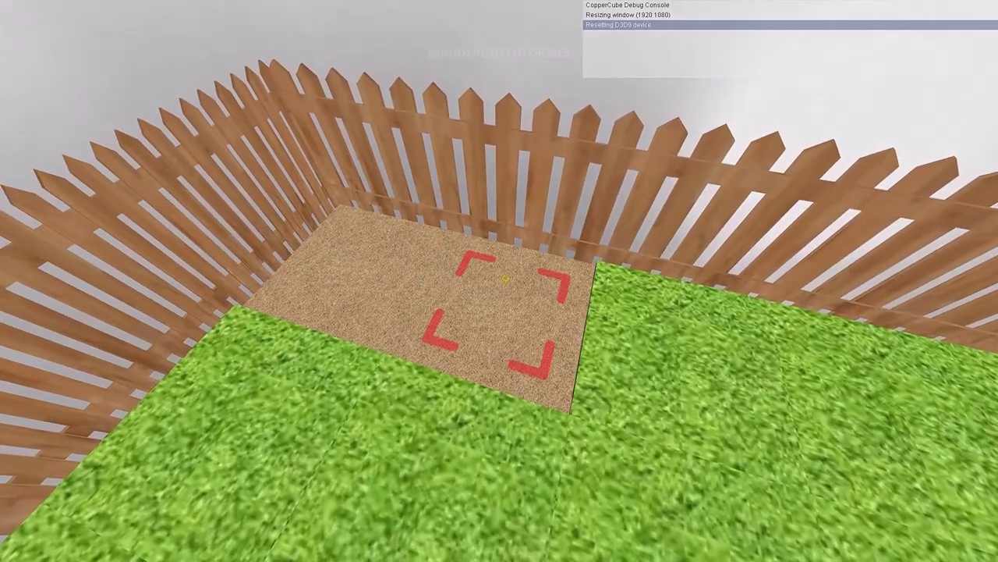
key(Escape)
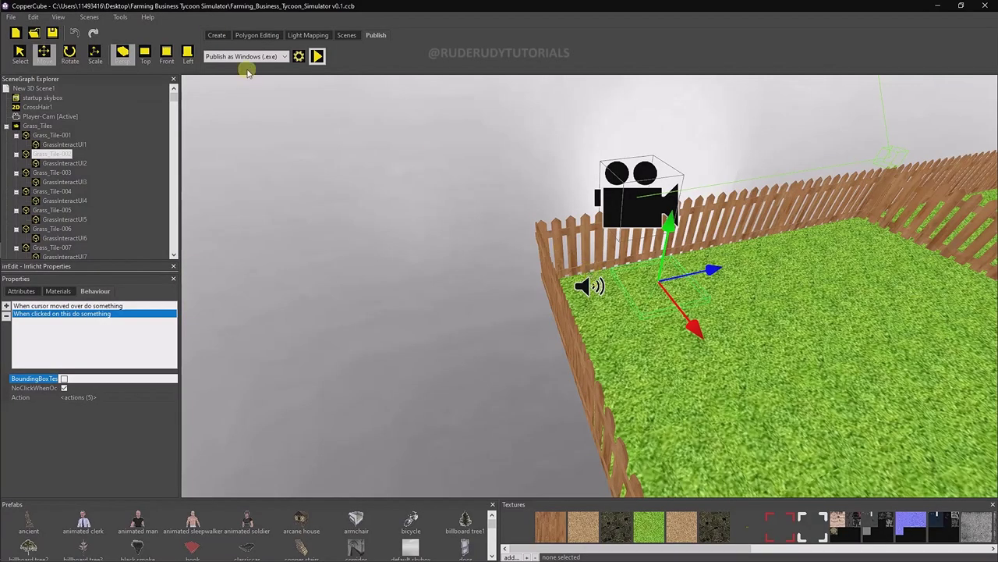
Run another playtest, digging up successive grass tiles along the fence starting from the corner, and exit
click(317, 56)
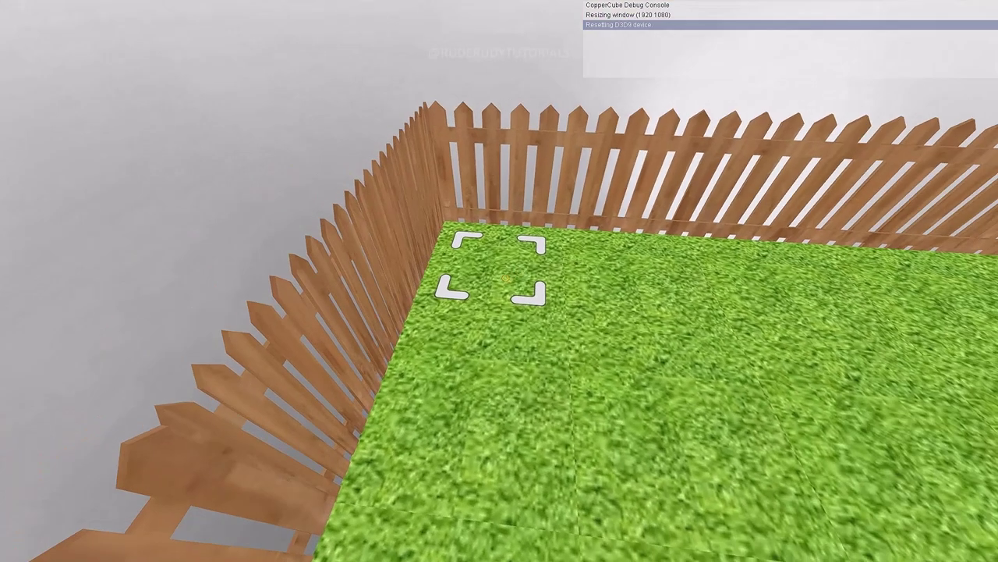
click(505, 278)
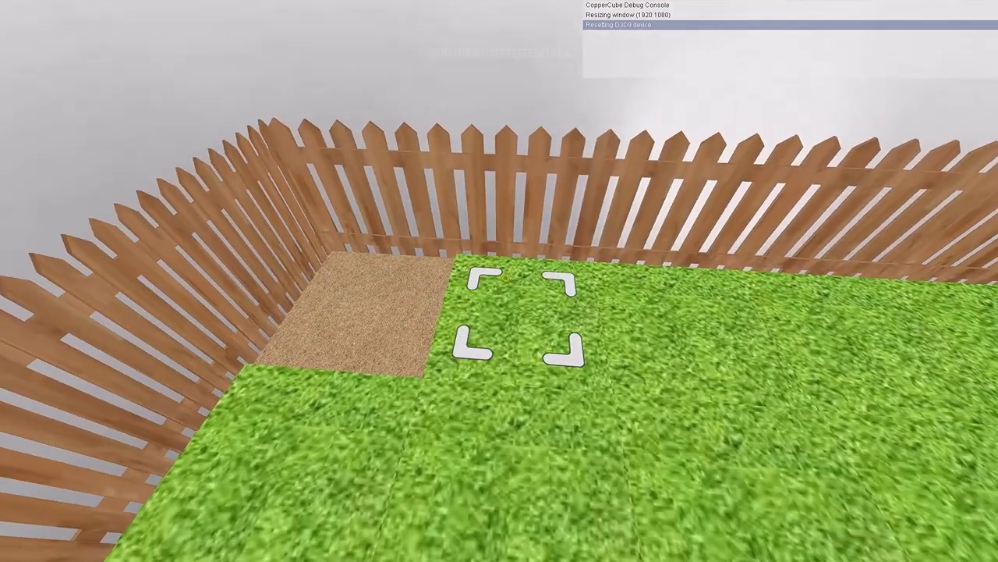
click(499, 281)
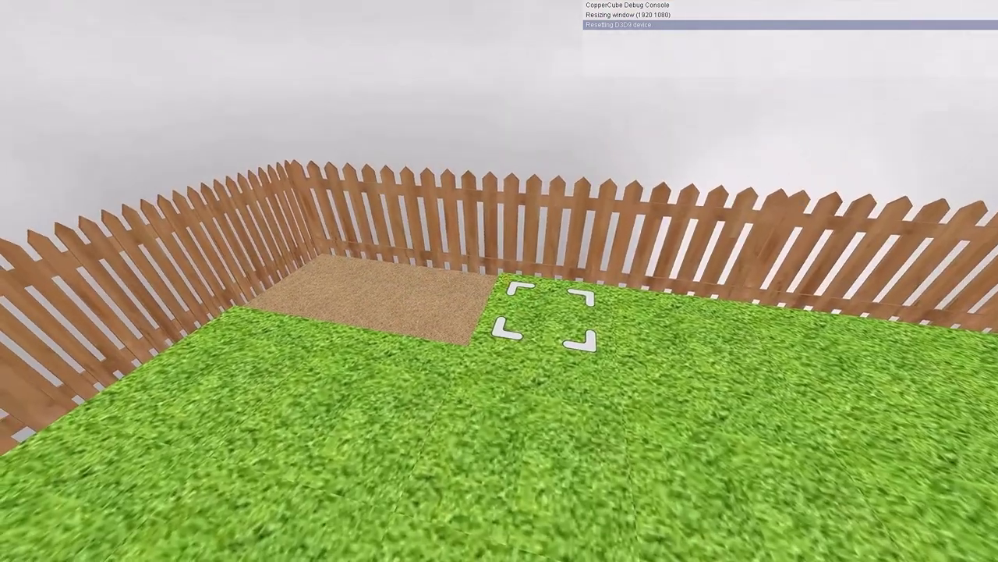
click(500, 281)
key(Escape)
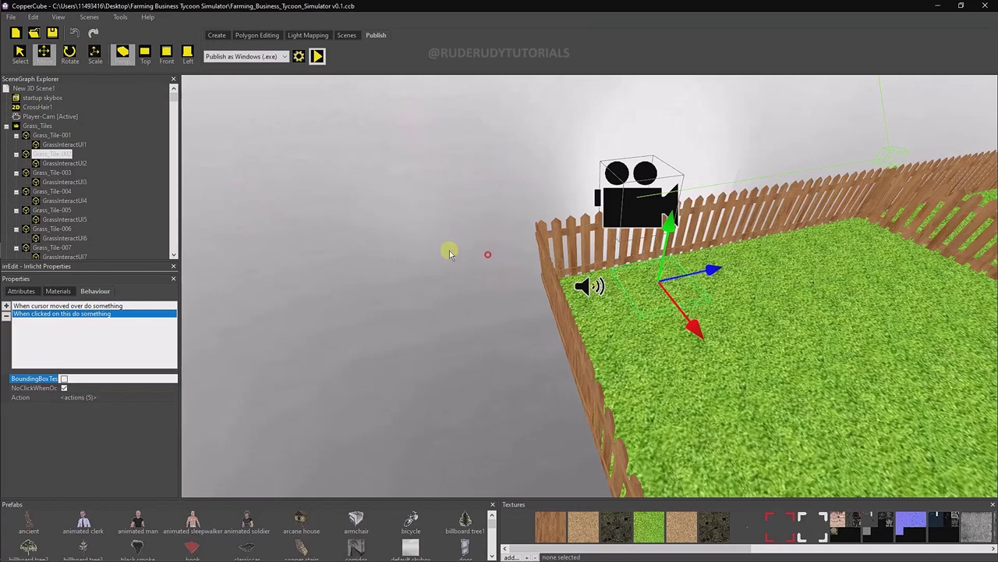
Select the 3D sound object in the fenced corner and move it vertically upward, away from the grass tiles
scroll(390, 238, up, 8)
scroll(387, 238, down, 5)
right_drag(492, 275, 478, 278)
scroll(478, 279, down, 5)
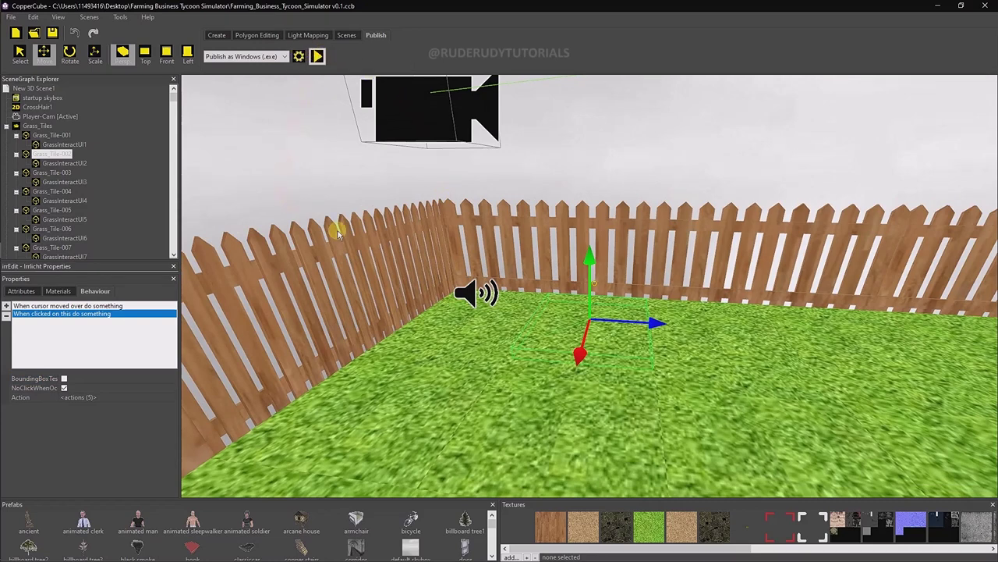
click(469, 291)
drag(469, 229, 458, 144)
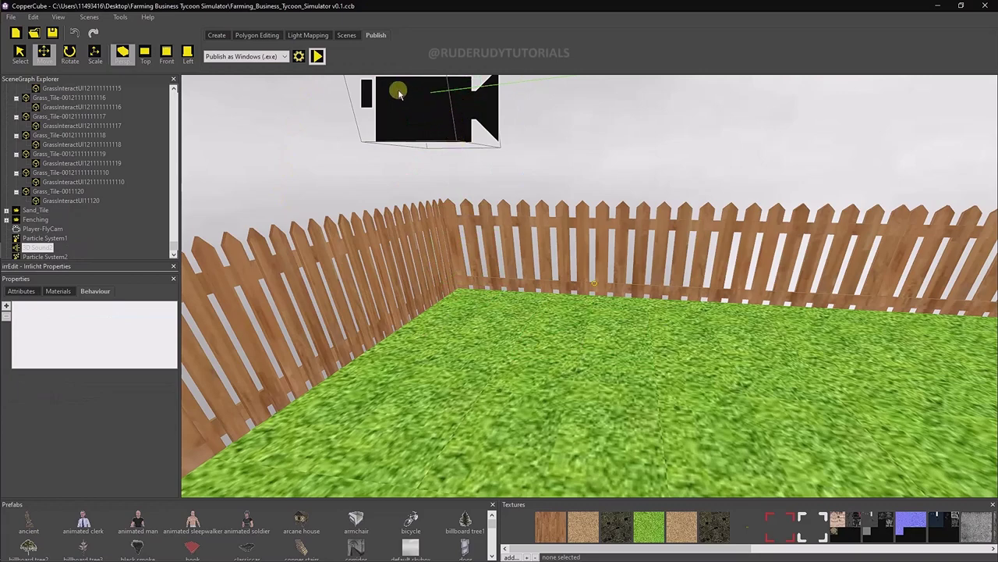
Launch the game for a playtest with the 3D sound object in its raised position
click(317, 56)
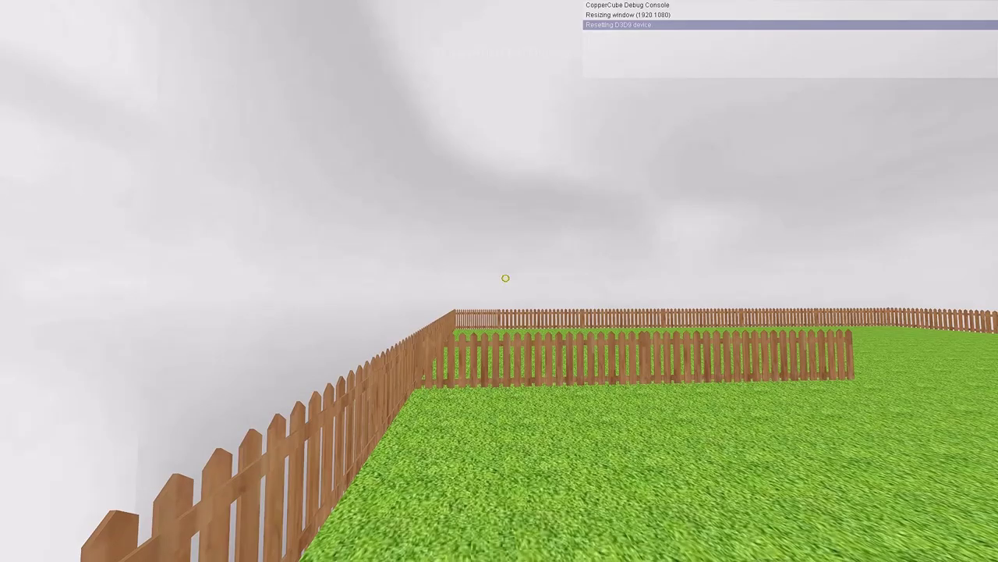